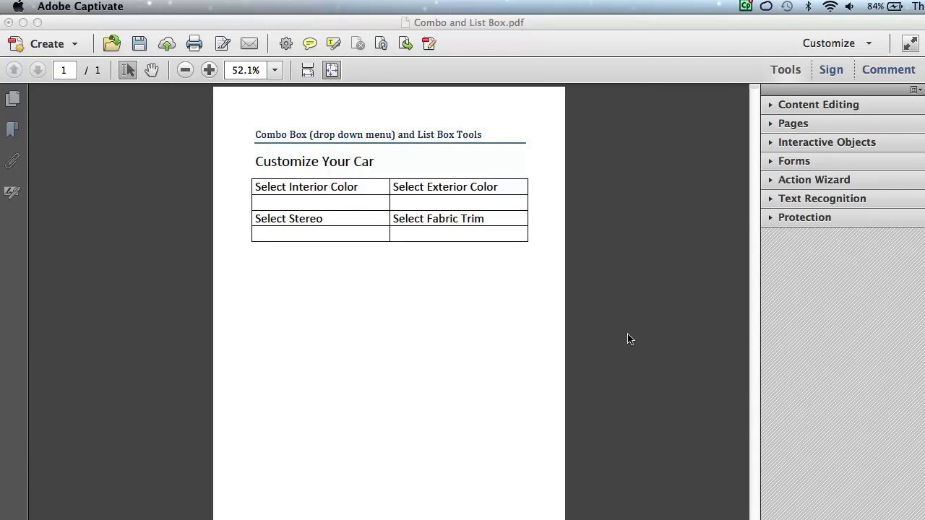
Step: Start creating a form from an existing document, using the current PDF as the source
{"action": "left_click", "coordinate": [604, 315]}
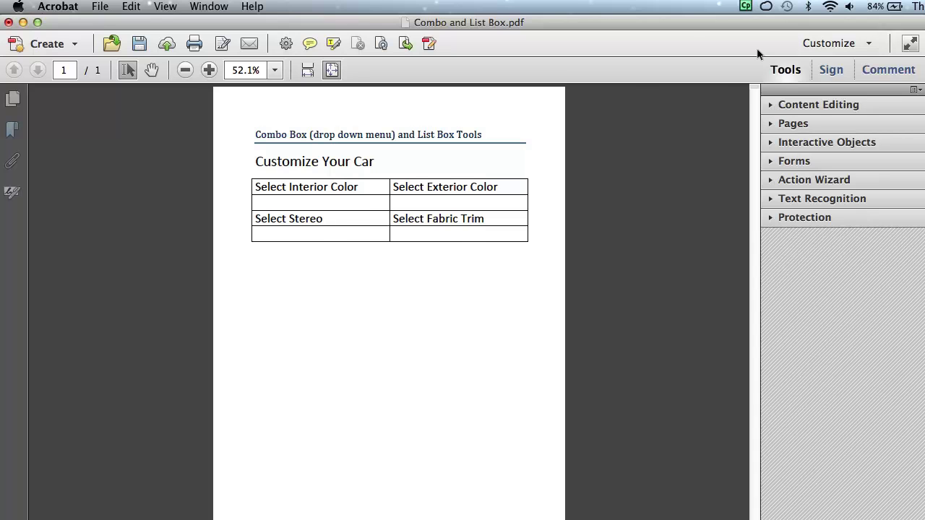
{"action": "left_click", "coordinate": [786, 69]}
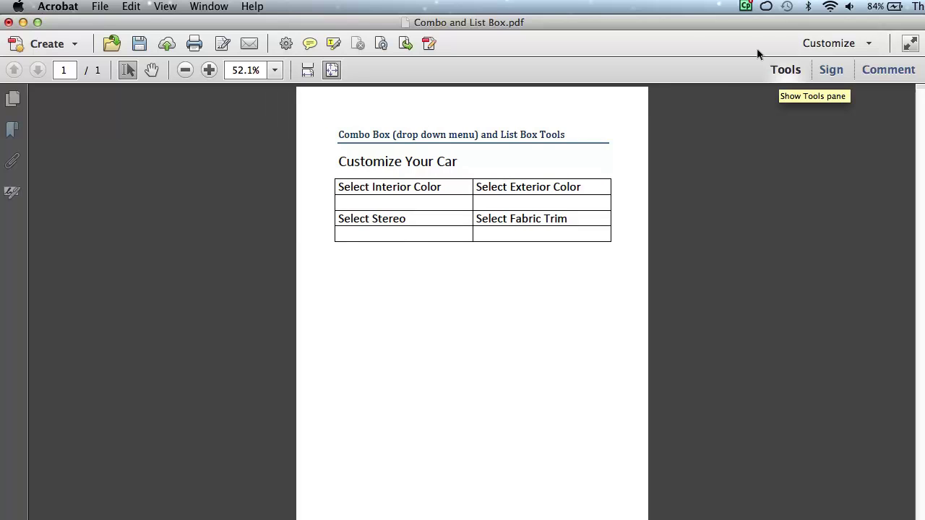
{"action": "key", "text": "shift+F4"}
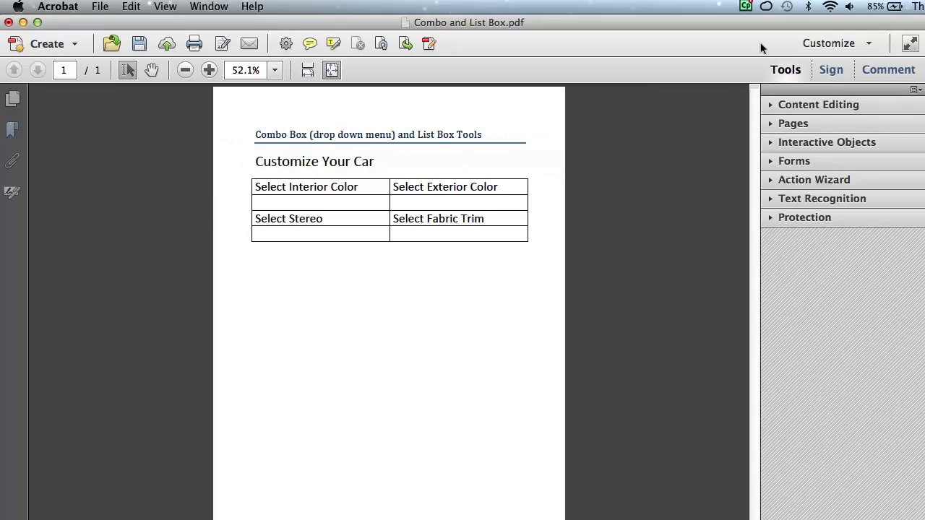
{"action": "left_click", "coordinate": [787, 161]}
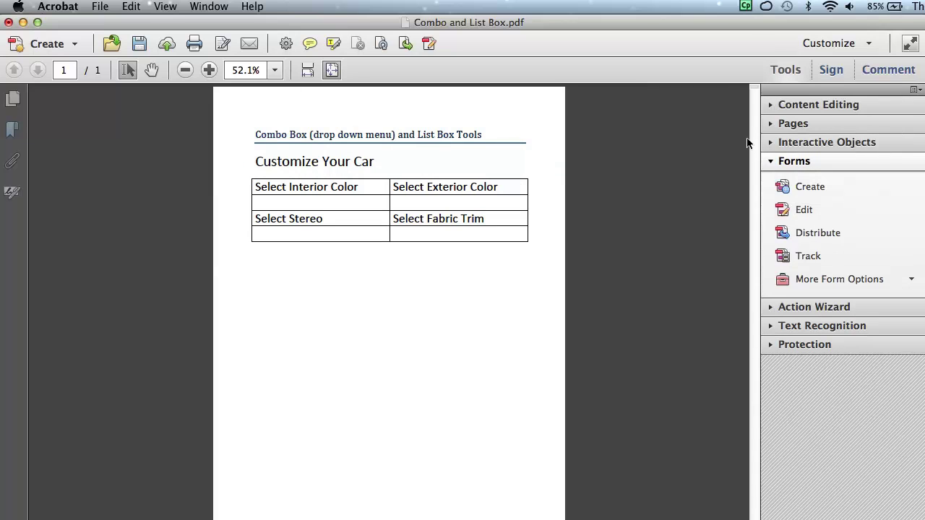
{"action": "left_click", "coordinate": [772, 182]}
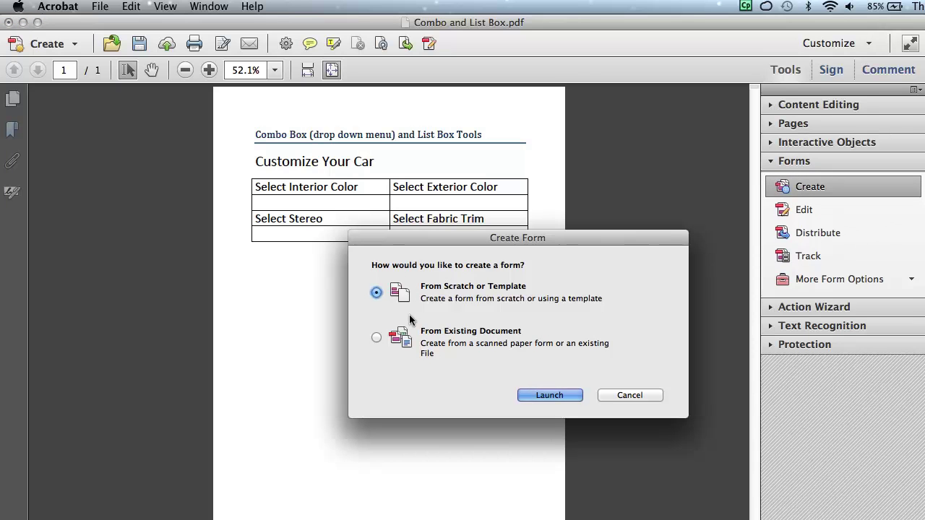
{"action": "left_click", "coordinate": [376, 337]}
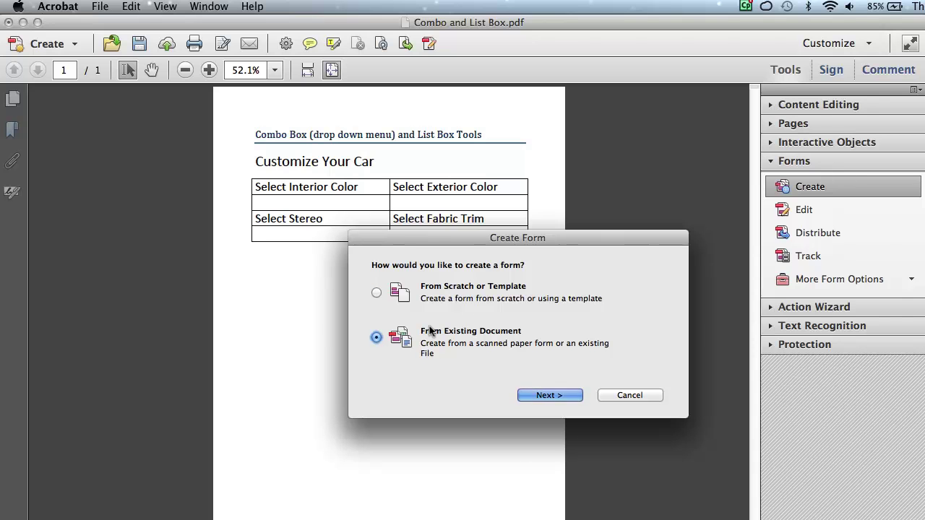
{"action": "left_click", "coordinate": [534, 395]}
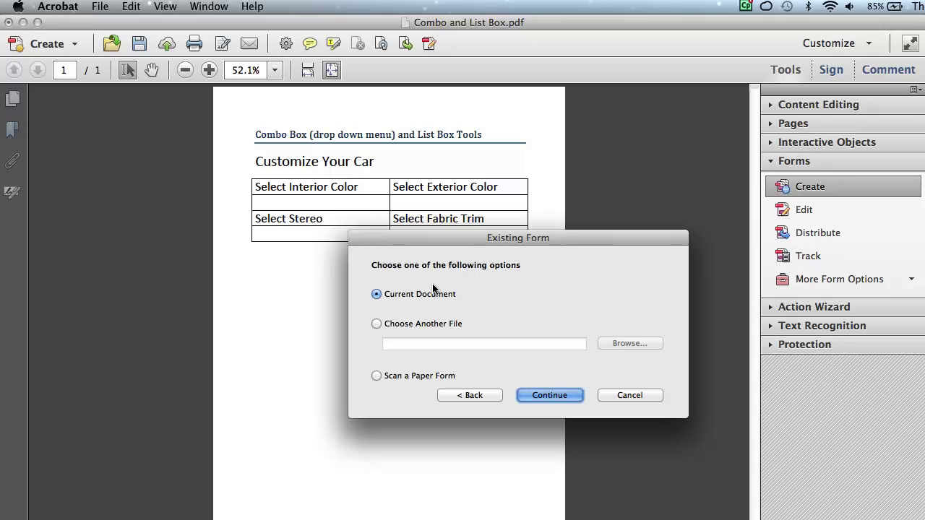
{"action": "left_click", "coordinate": [536, 390]}
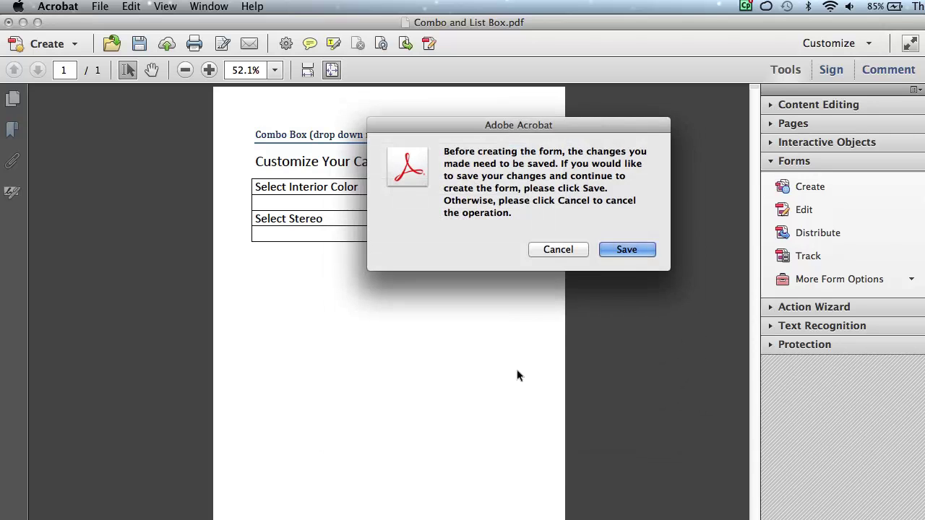
Step: Save the form document to the Desktop as Combo and List Box in PDF format
{"action": "left_click", "coordinate": [619, 249]}
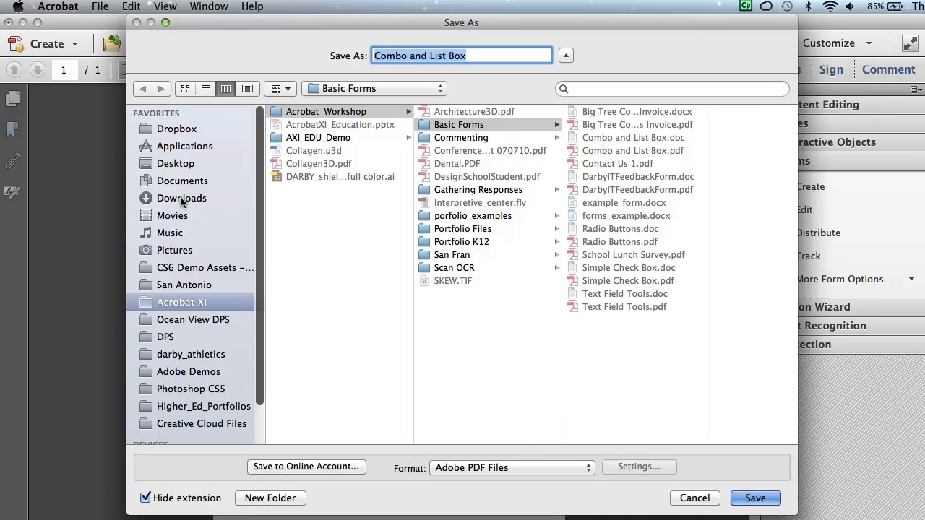
{"action": "left_click", "coordinate": [171, 163]}
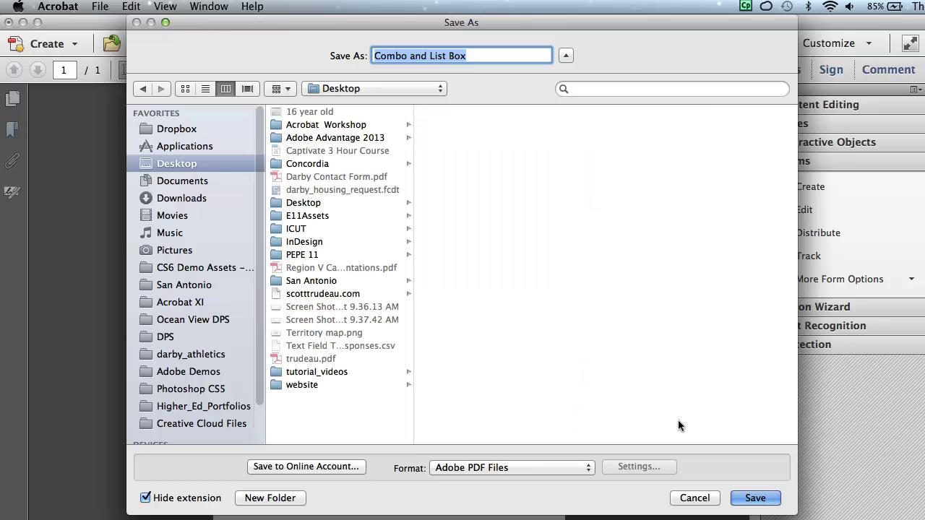
{"action": "left_click", "coordinate": [748, 495]}
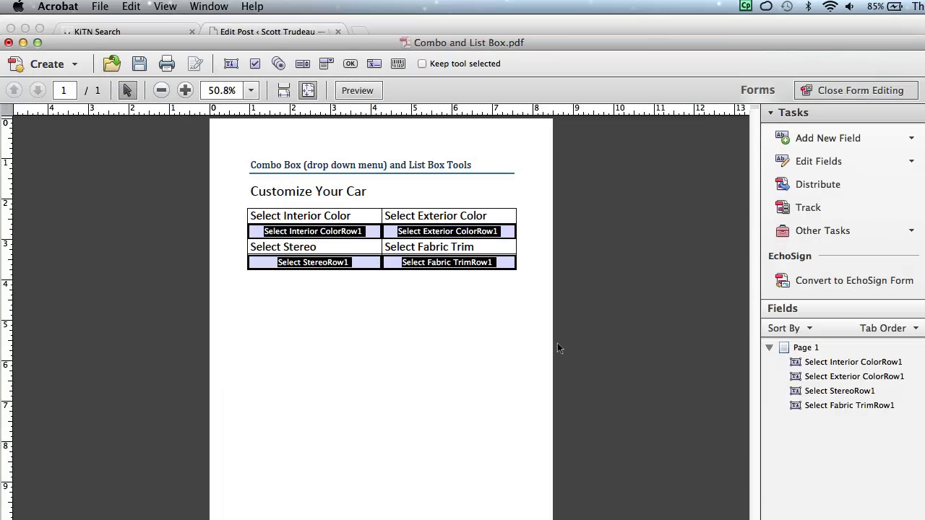
Step: Delete all four automatically detected text fields from the Customize Your Car table
{"action": "left_click", "coordinate": [302, 219]}
{"action": "left_click", "coordinate": [410, 202]}
{"action": "left_click_drag", "start_coordinate": [526, 198], "coordinate": [190, 285]}
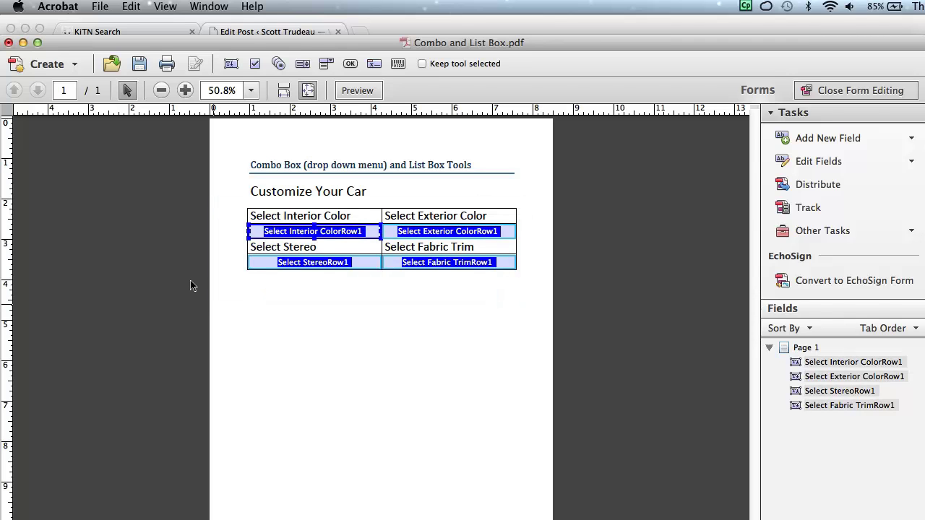
{"action": "key", "text": "Delete"}
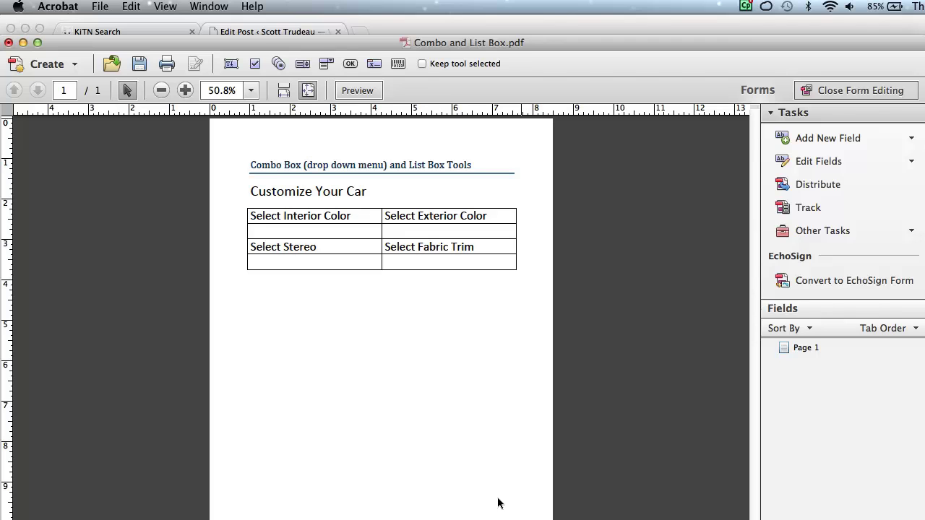
Step: Add a dropdown field filling the empty cell under Select Interior Color and name it interior_color
{"action": "key", "text": "super+Return"}
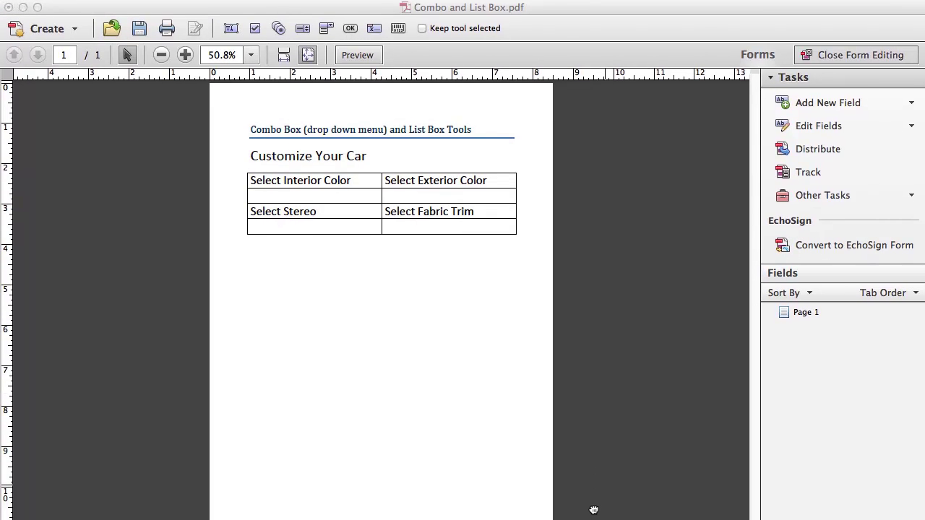
{"action": "left_click", "coordinate": [602, 515]}
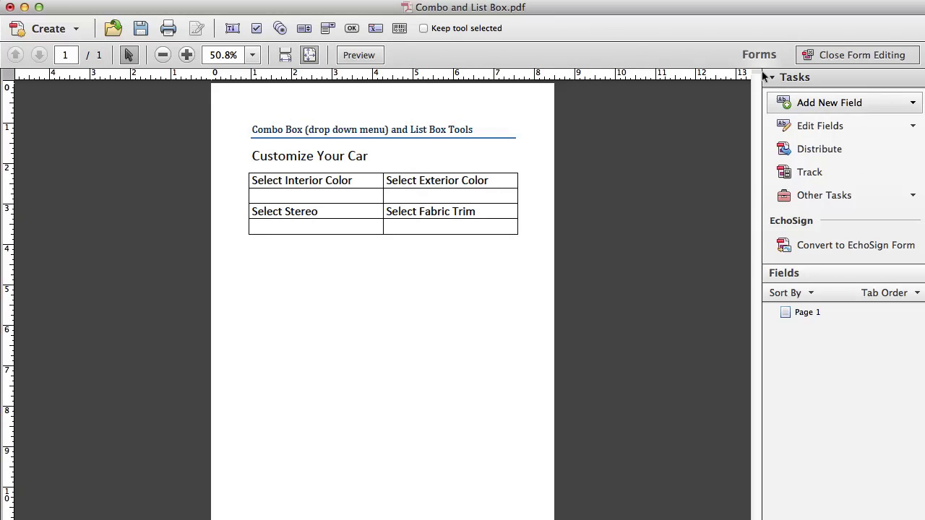
{"action": "left_click", "coordinate": [787, 102]}
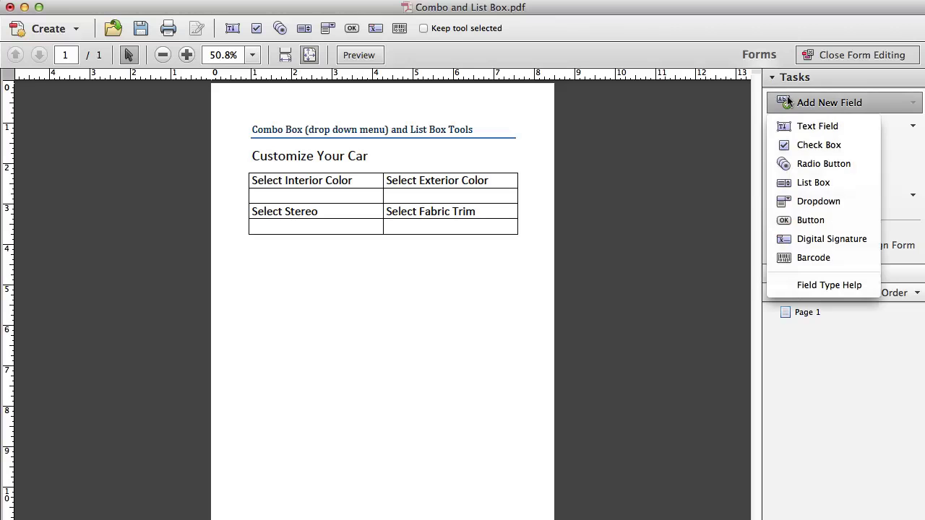
{"action": "left_click", "coordinate": [794, 200]}
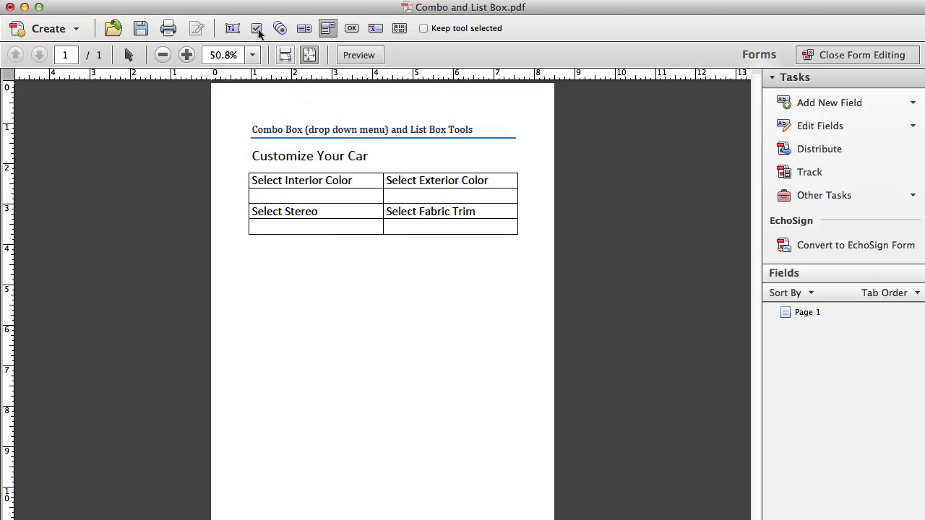
{"action": "key", "text": "super+2"}
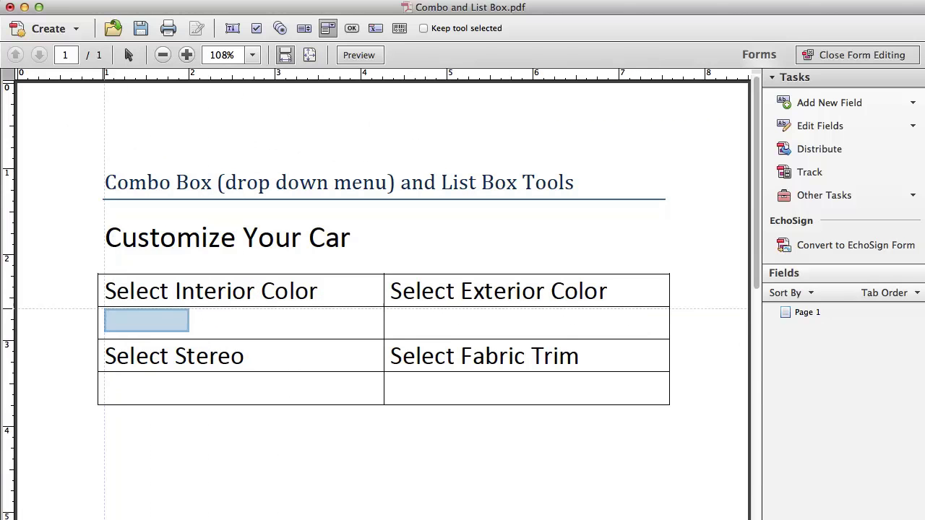
{"action": "left_click_drag", "start_coordinate": [99, 307], "coordinate": [383, 339]}
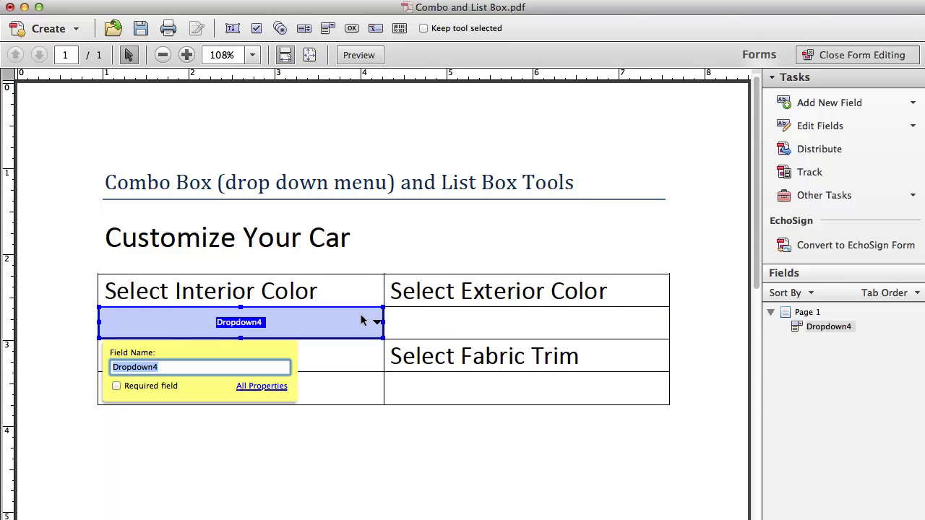
{"action": "type", "text": "interio"}
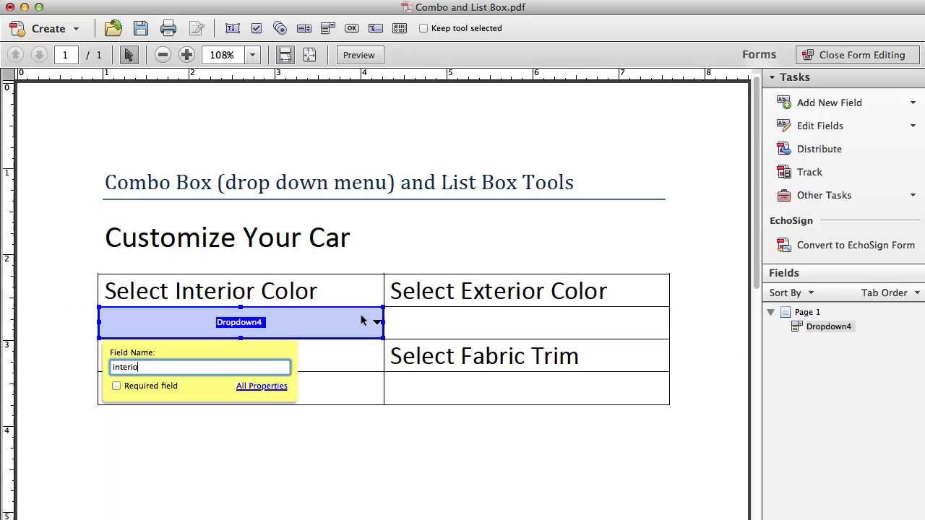
{"action": "type", "text": "r_color"}
{"action": "left_click", "coordinate": [247, 386]}
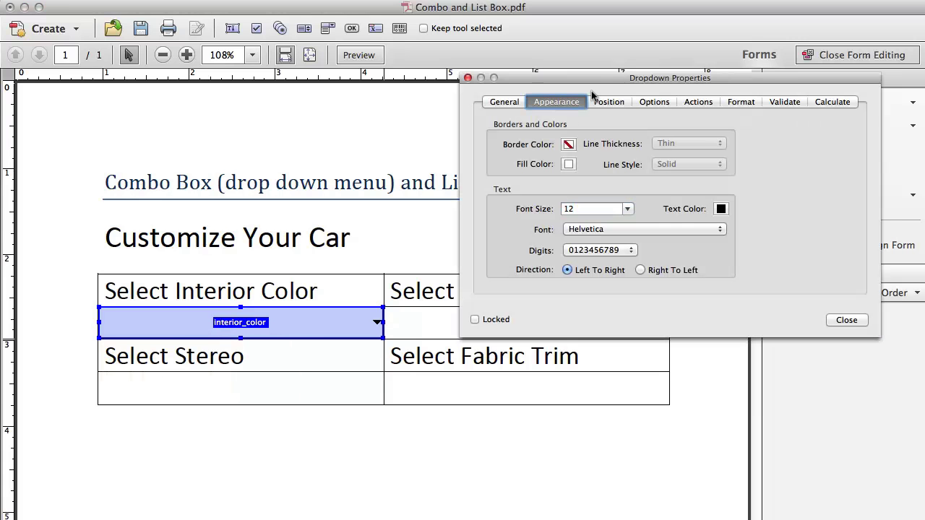
{"action": "left_click_drag", "start_coordinate": [596, 77], "coordinate": [434, 156]}
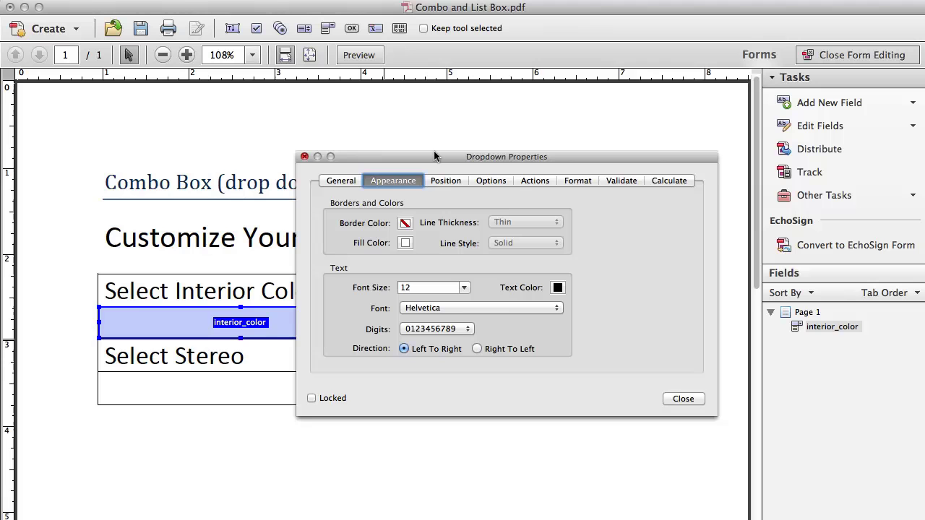
{"action": "left_click", "coordinate": [304, 156]}
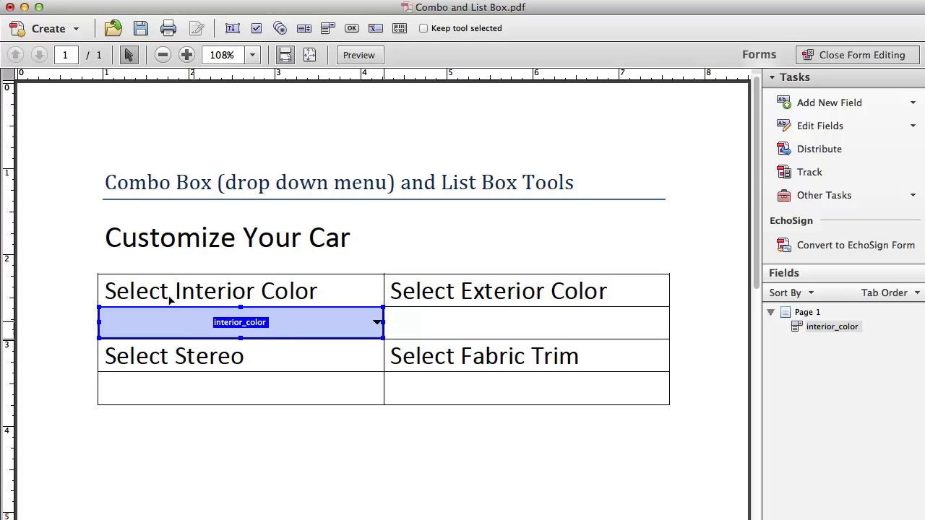
Step: Add the item Red with export value Red to the interior_color dropdown's options
{"action": "double_click", "coordinate": [191, 320]}
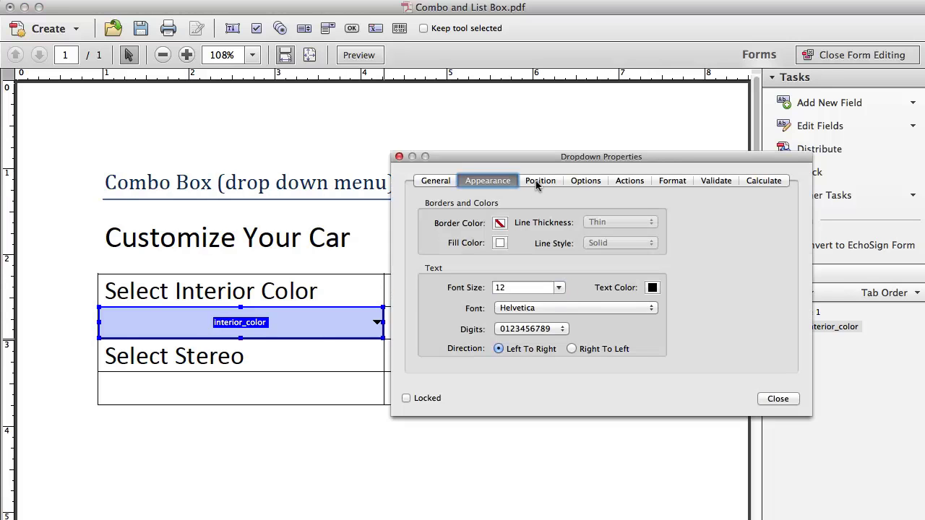
{"action": "left_click", "coordinate": [583, 182]}
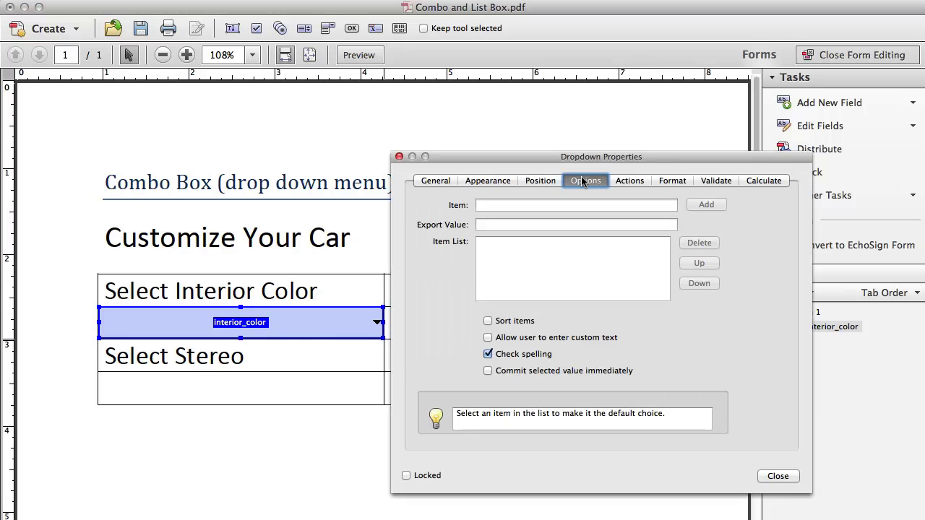
{"action": "left_click", "coordinate": [560, 204]}
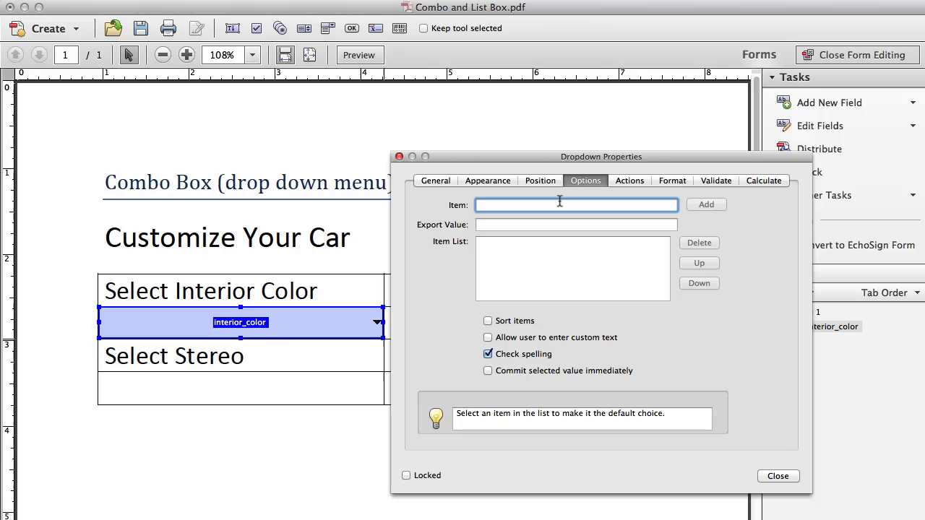
{"action": "type", "text": "Red"}
{"action": "left_click", "coordinate": [554, 222]}
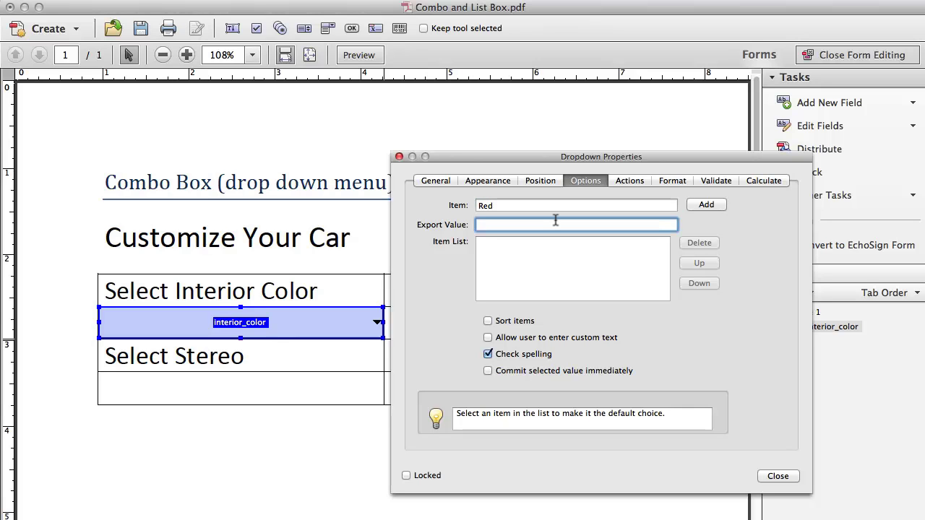
{"action": "type", "text": "Red"}
{"action": "left_click", "coordinate": [708, 204]}
Step: Add the item Blue with export value Blue to the interior_color dropdown's item list
{"action": "type", "text": "Bl"}
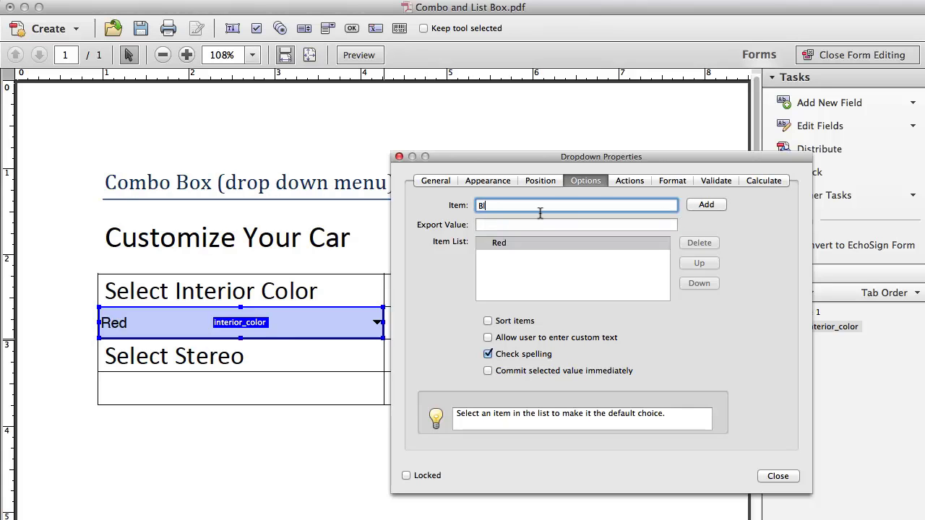
{"action": "type", "text": "ue"}
{"action": "key", "text": "Tab"}
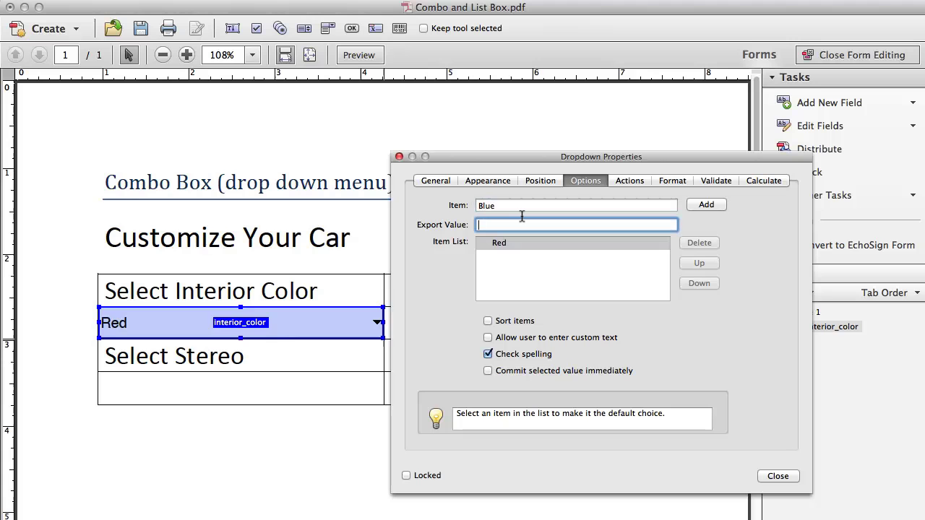
{"action": "type", "text": "BLu"}
{"action": "type", "text": "ue"}
{"action": "left_click", "coordinate": [698, 205]}
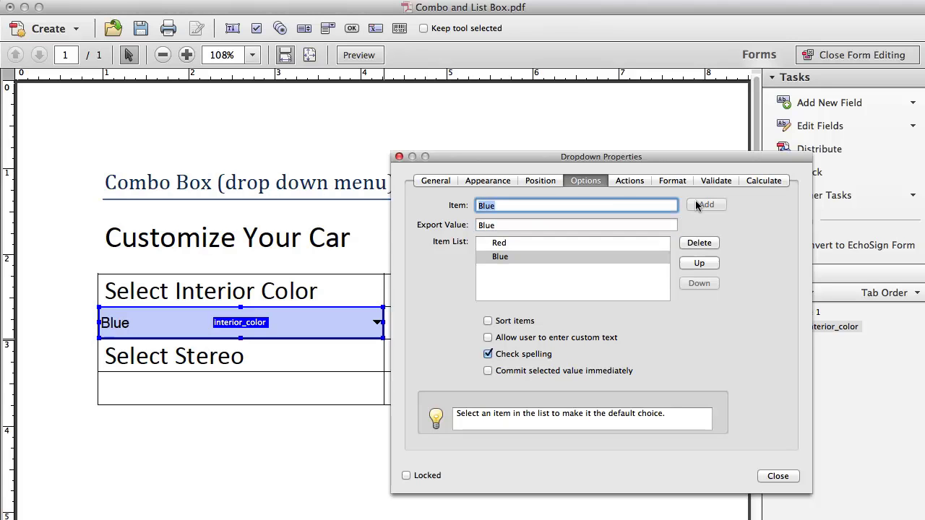
Step: Add the item White with export value White to the interior_color dropdown's item list
{"action": "type", "text": "White"}
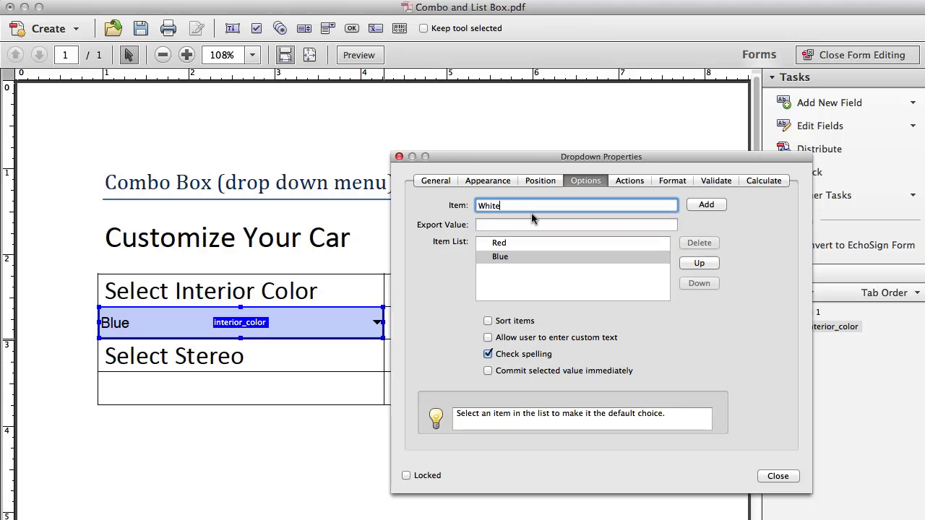
{"action": "left_click", "coordinate": [521, 226]}
{"action": "type", "text": "White"}
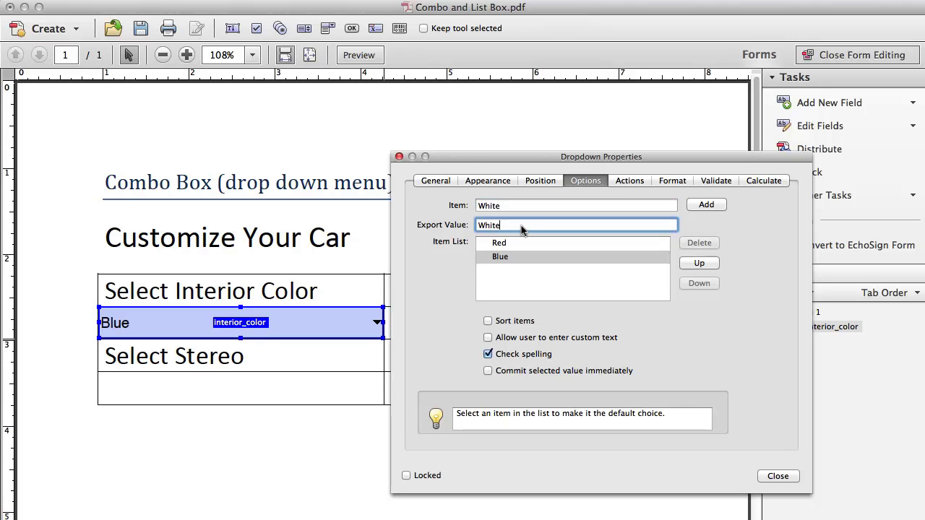
{"action": "left_click", "coordinate": [697, 204]}
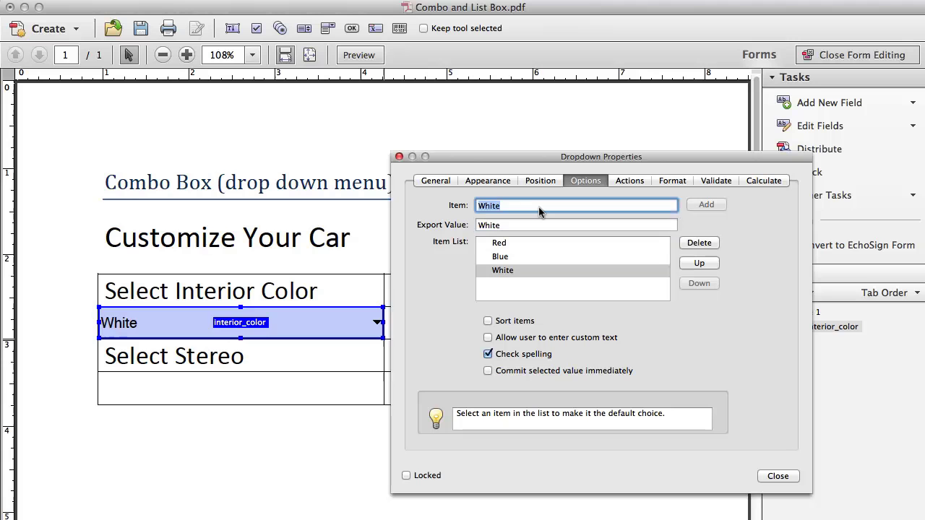
Step: Add the item Tan with export value Tan to the interior_color dropdown's item list
{"action": "type", "text": "Tan"}
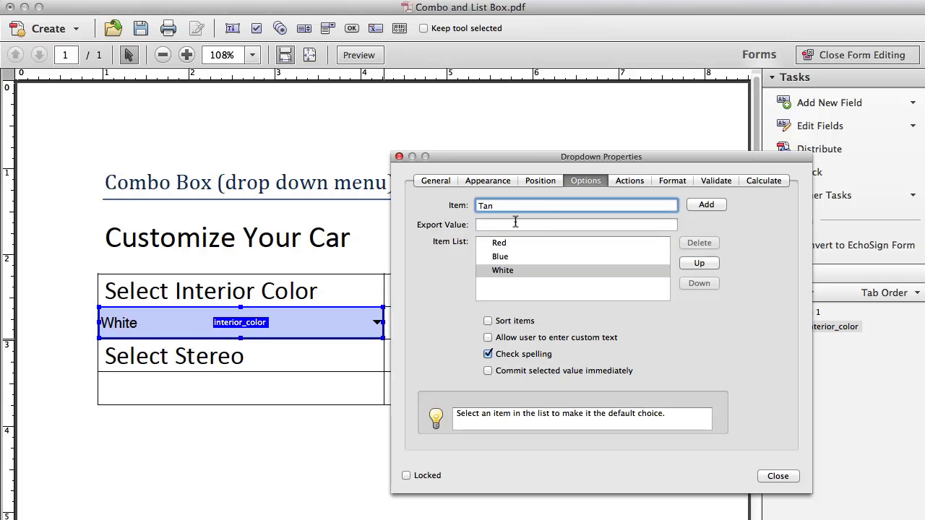
{"action": "left_click", "coordinate": [515, 224]}
{"action": "type", "text": "Tan"}
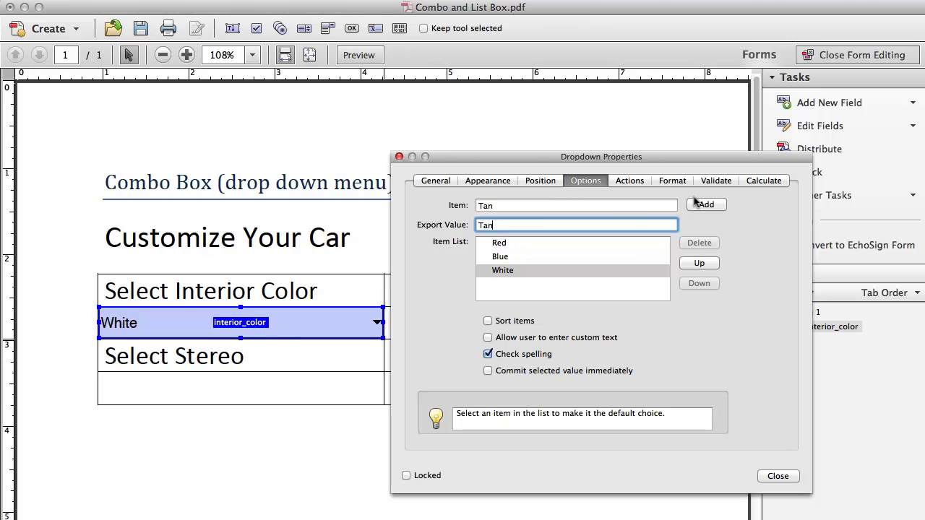
{"action": "left_click", "coordinate": [695, 204]}
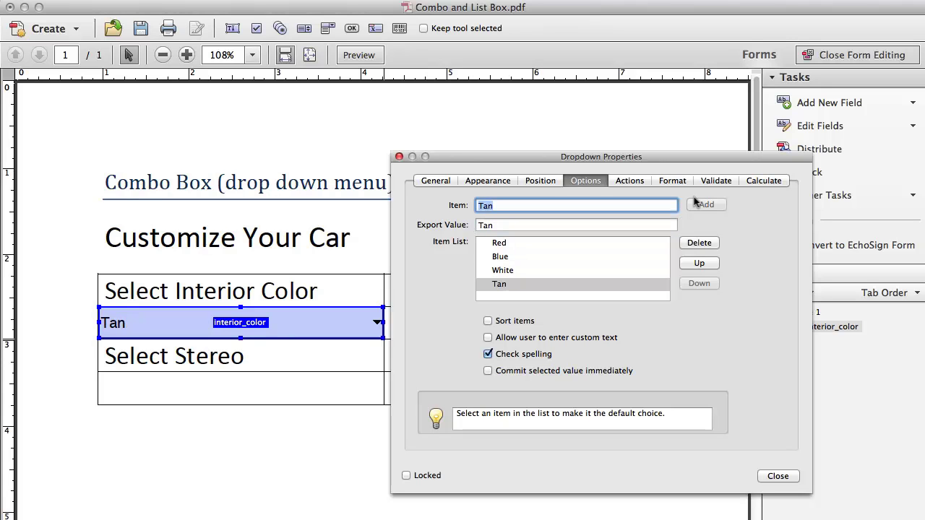
Step: Try 789876 as the export value of the Tan item
{"action": "left_click", "coordinate": [493, 223]}
{"action": "left_click_drag", "start_coordinate": [493, 223], "coordinate": [473, 225]}
{"action": "type", "text": "789876"}
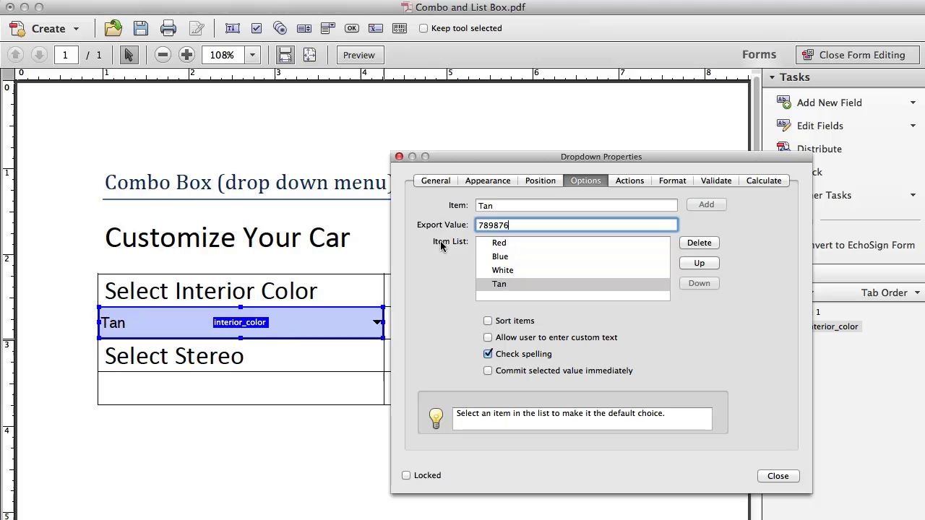
Step: Clear the export value of the Tan item so that it is blank
{"action": "key", "text": "BackSpace"}
{"action": "key", "text": "BackSpace"}
{"action": "key", "text": "BackSpace"}
{"action": "key", "text": "BackSpace"}
{"action": "key", "text": "BackSpace"}
{"action": "key", "text": "BackSpace"}
Step: Make White the default choice of the interior_color dropdown, turn off spell checking and close its properties
{"action": "left_click", "coordinate": [497, 258]}
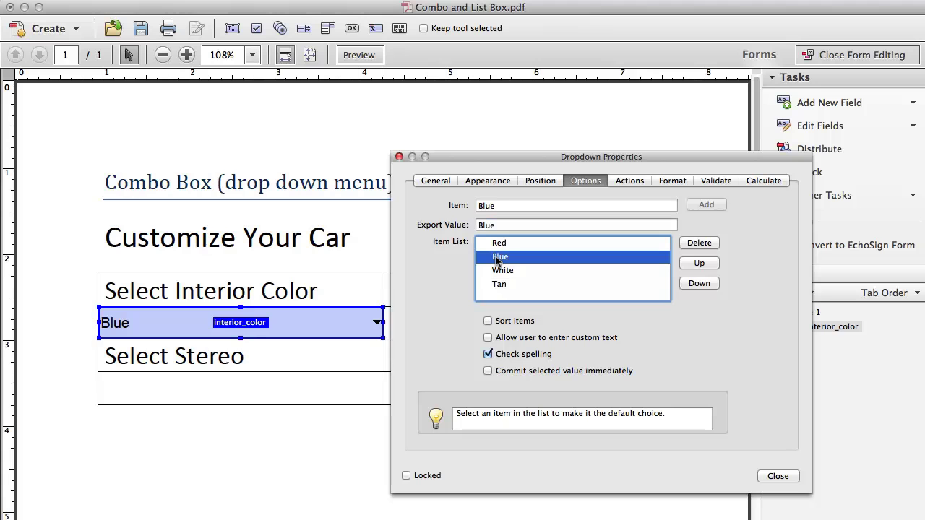
{"action": "left_click", "coordinate": [497, 272]}
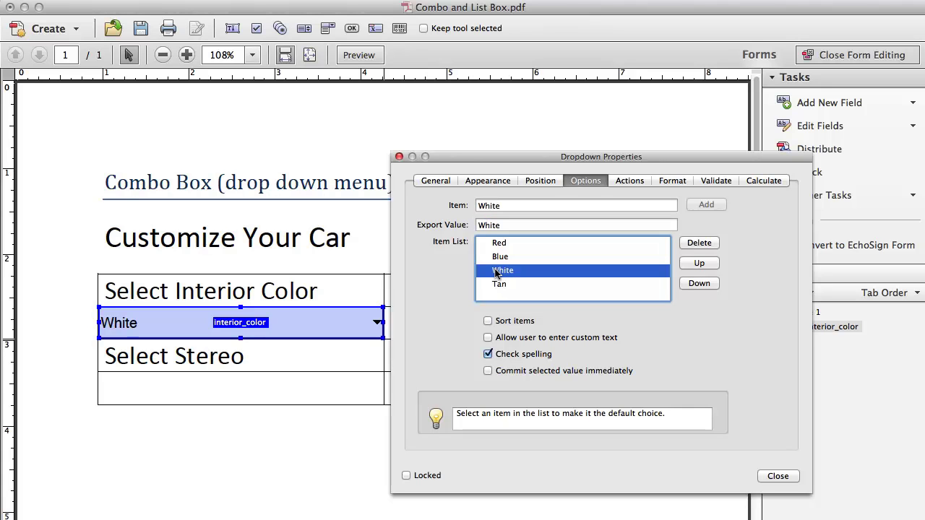
{"action": "left_click", "coordinate": [500, 242]}
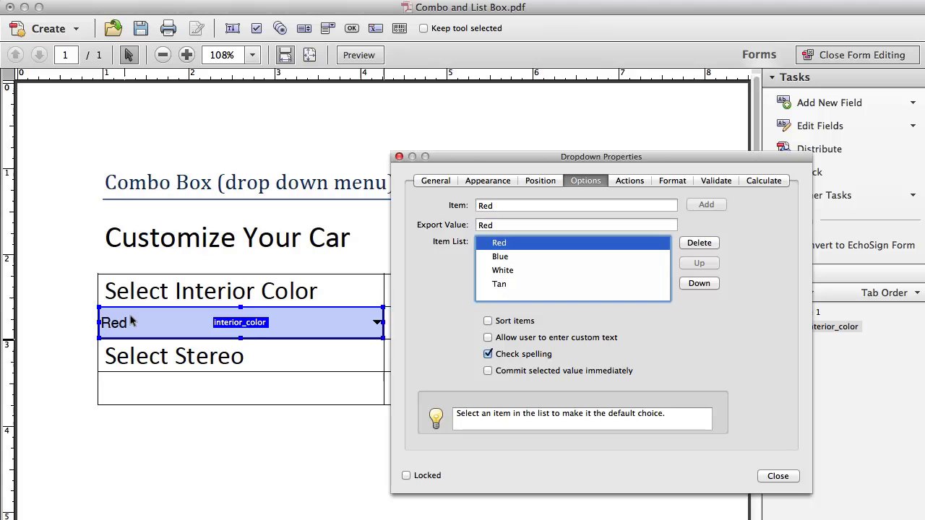
{"action": "left_click", "coordinate": [503, 270]}
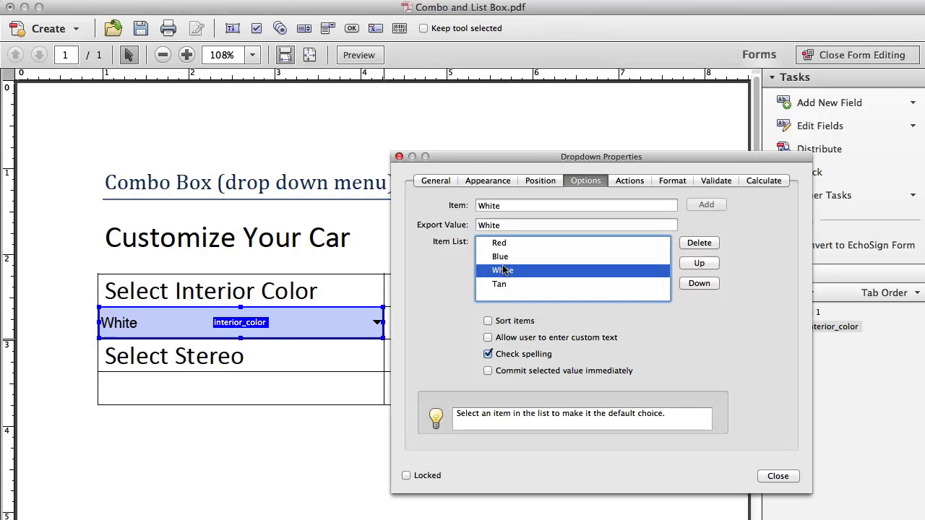
{"action": "left_click", "coordinate": [487, 354]}
{"action": "left_click", "coordinate": [773, 477]}
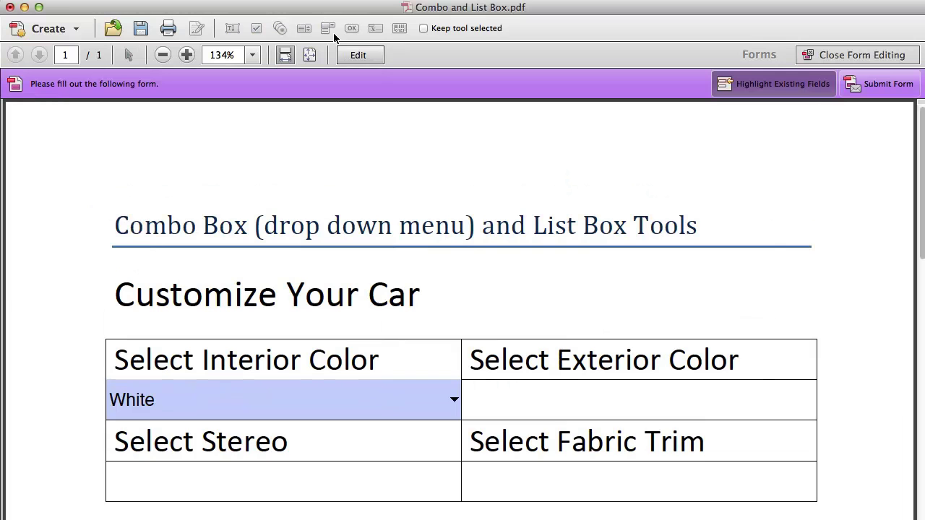
Step: Choose Blue in the previewed form's interior color dropdown and return to form editing
{"action": "left_click", "coordinate": [432, 375]}
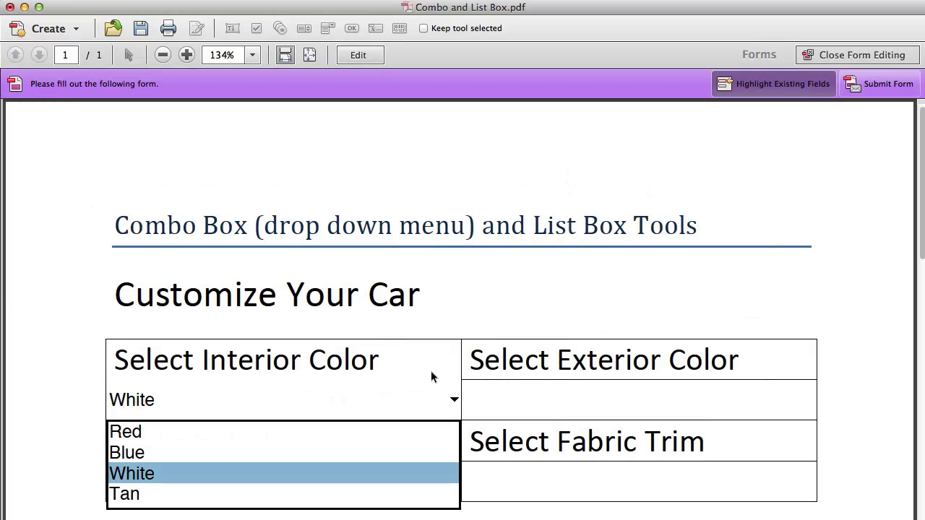
{"action": "left_click", "coordinate": [138, 443]}
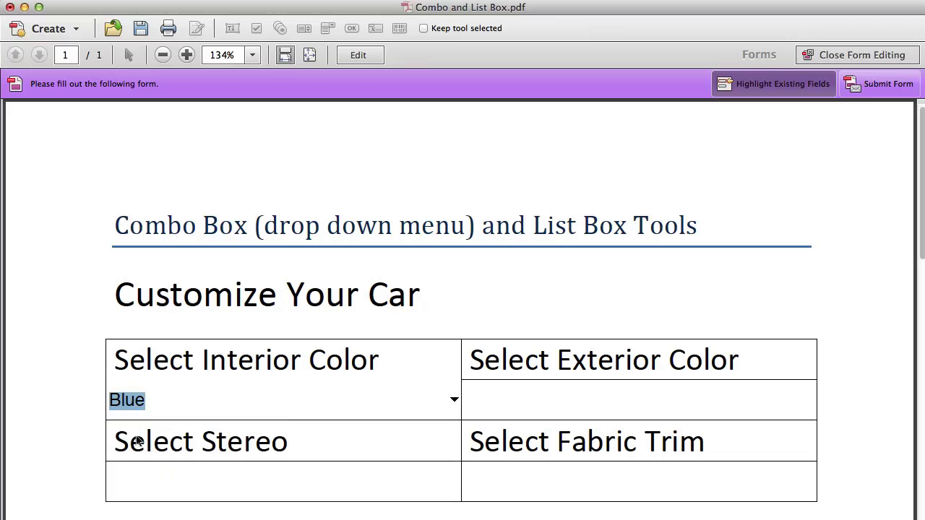
{"action": "left_click", "coordinate": [349, 51]}
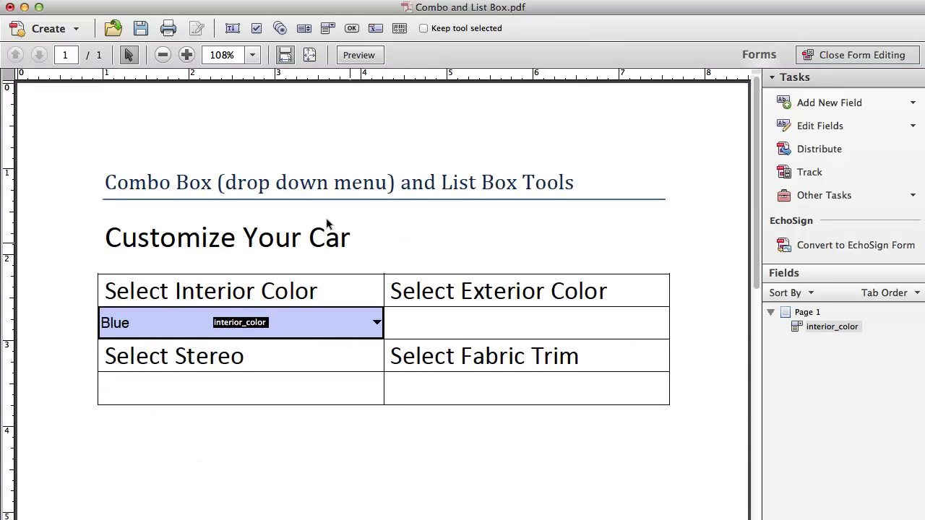
Step: Give the interior_color dropdown a black, non-transparent border color
{"action": "left_click", "coordinate": [286, 311]}
{"action": "double_click", "coordinate": [305, 324]}
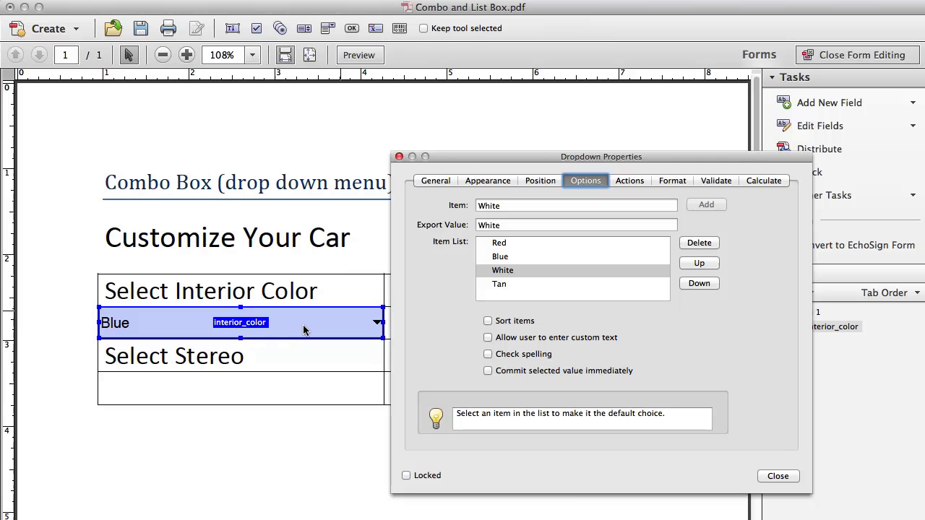
{"action": "left_click", "coordinate": [496, 180]}
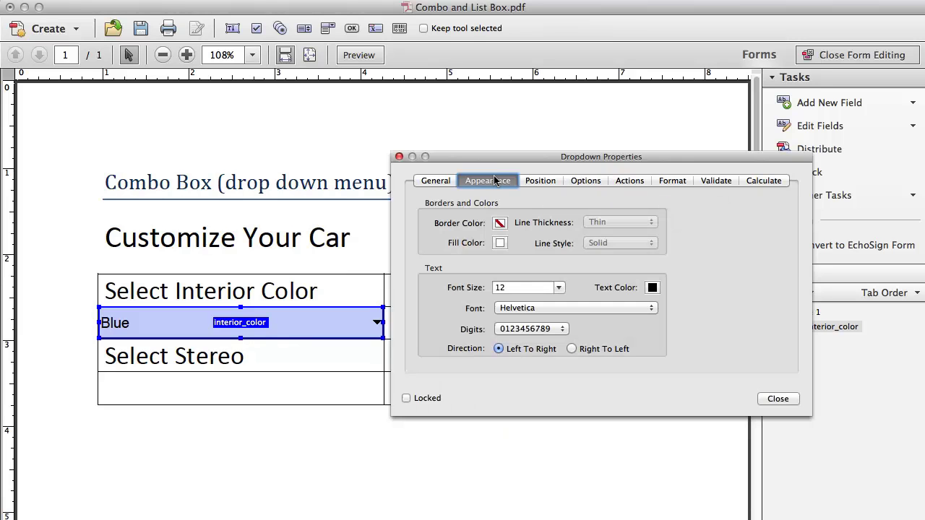
{"action": "left_click", "coordinate": [499, 222]}
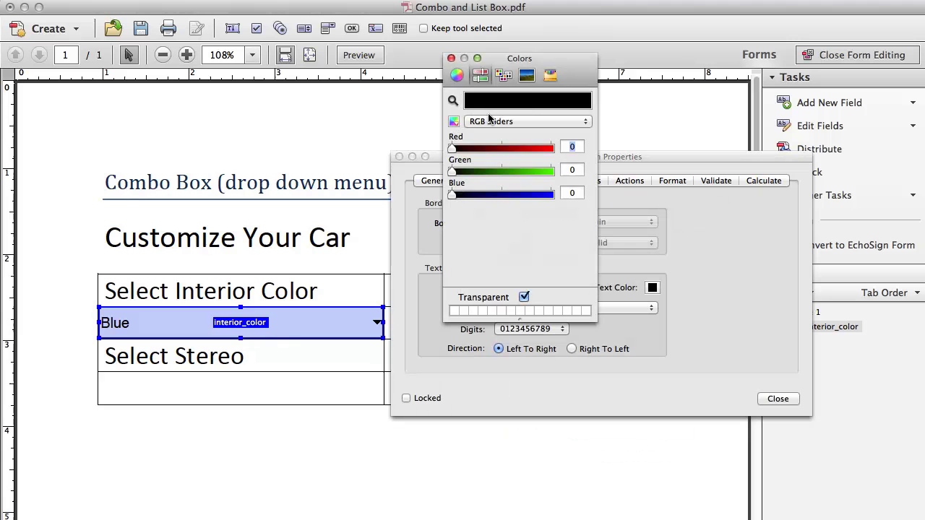
{"action": "left_click", "coordinate": [504, 75]}
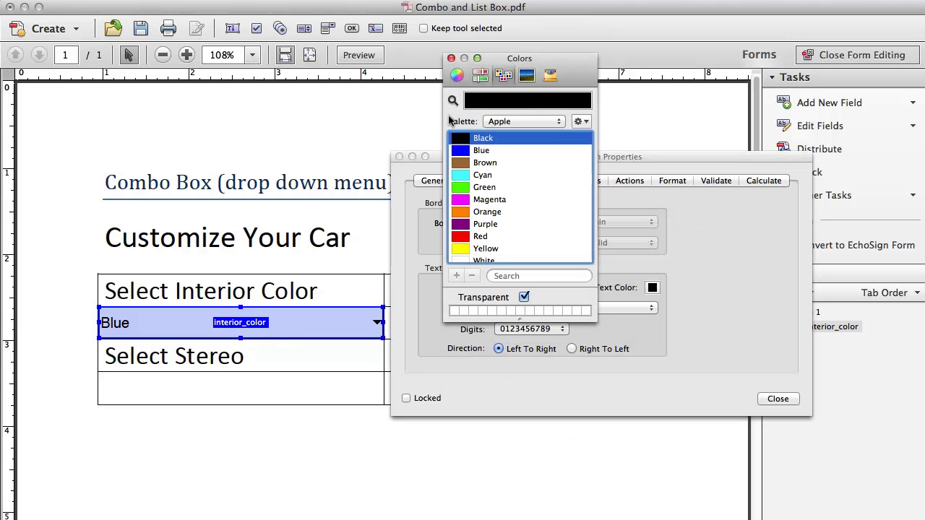
{"action": "left_click", "coordinate": [524, 297]}
{"action": "left_click", "coordinate": [448, 58]}
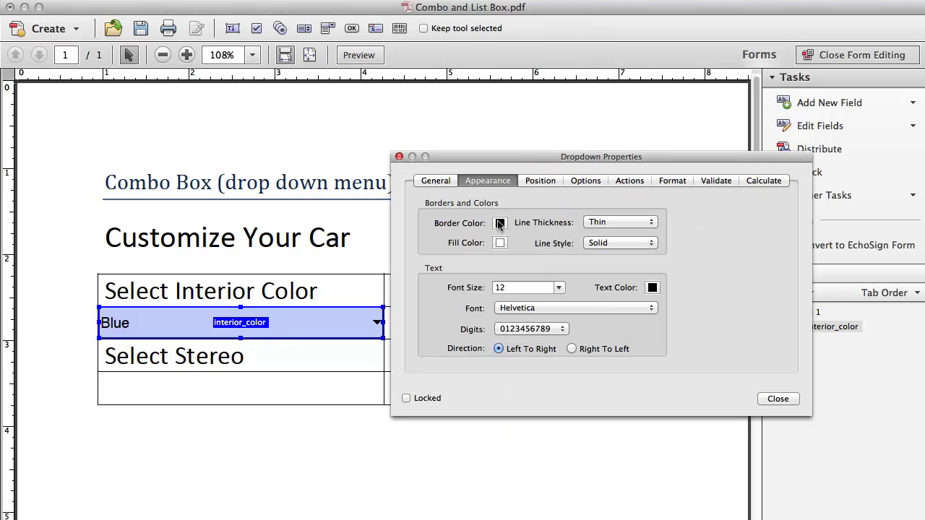
Step: Set the interior_color dropdown's border thickness to Medium and its font size to 14, and close its properties
{"action": "left_click", "coordinate": [591, 225]}
{"action": "left_click", "coordinate": [603, 234]}
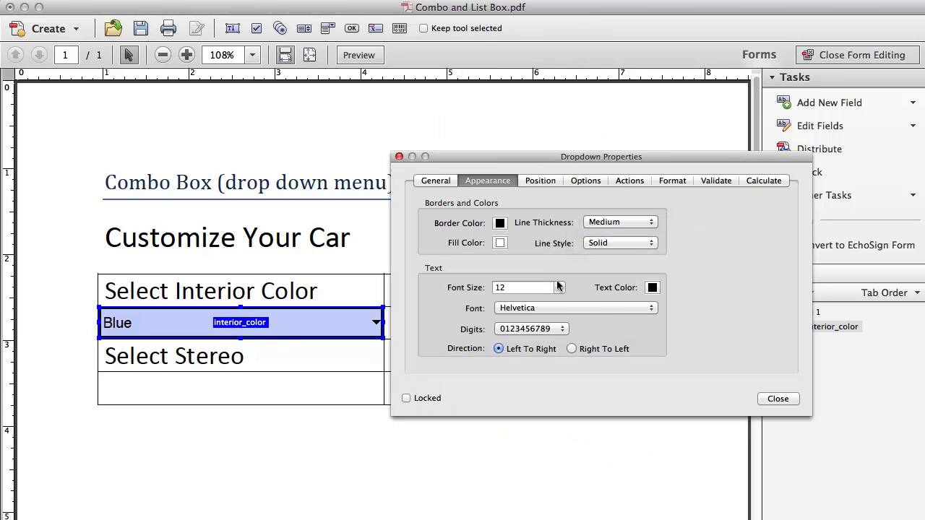
{"action": "left_click", "coordinate": [559, 287]}
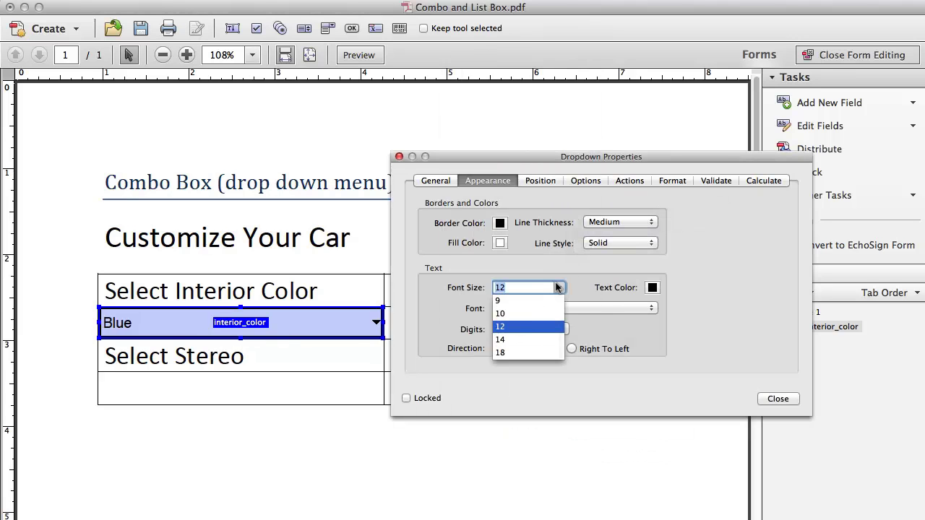
{"action": "left_click", "coordinate": [501, 340]}
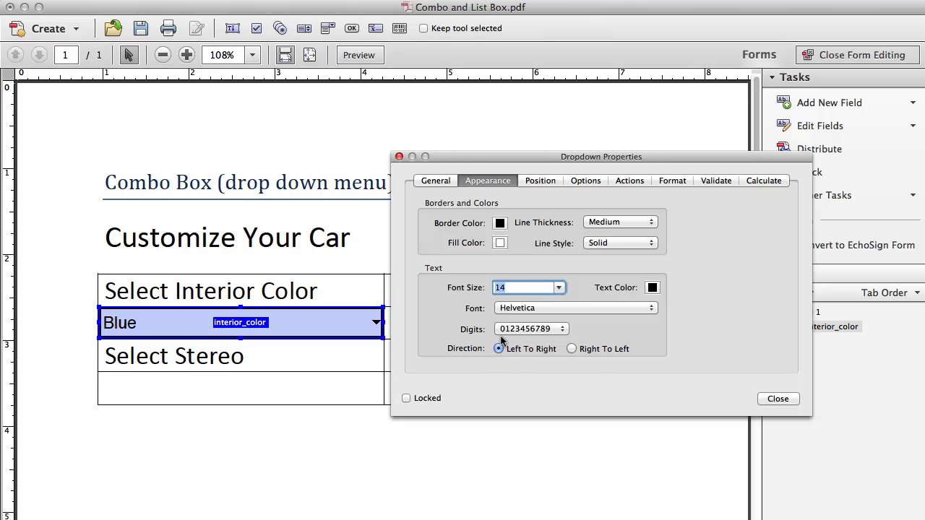
{"action": "left_click", "coordinate": [779, 399]}
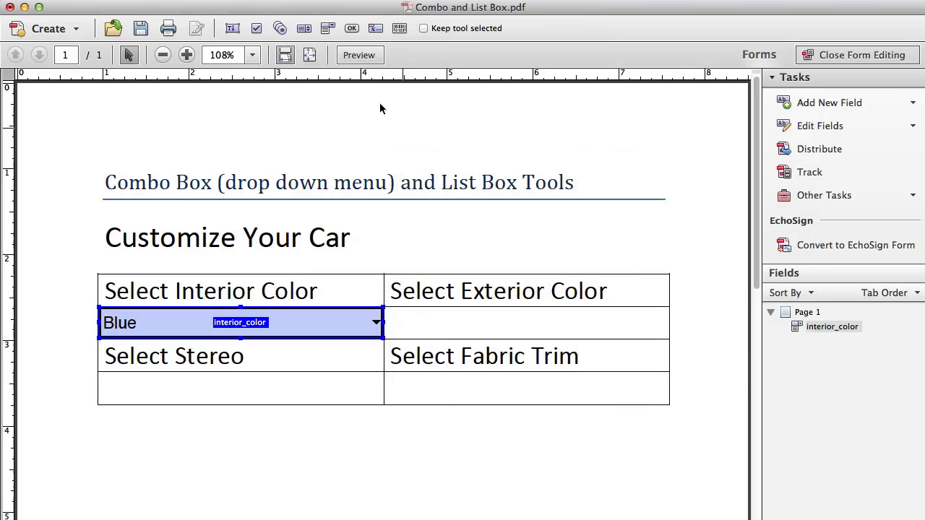
Step: Preview the form, test the interior color dropdown by choosing Blue, and return to form editing
{"action": "left_click", "coordinate": [358, 55]}
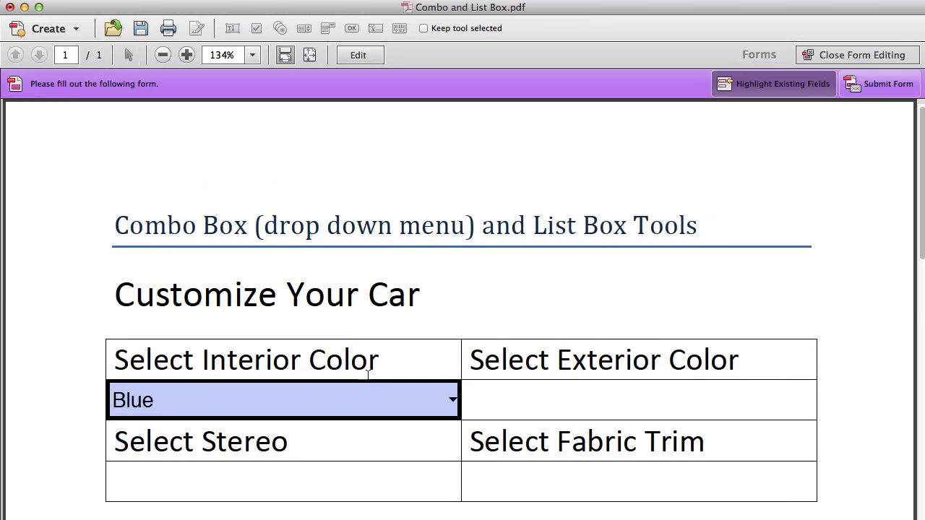
{"action": "left_click", "coordinate": [429, 382]}
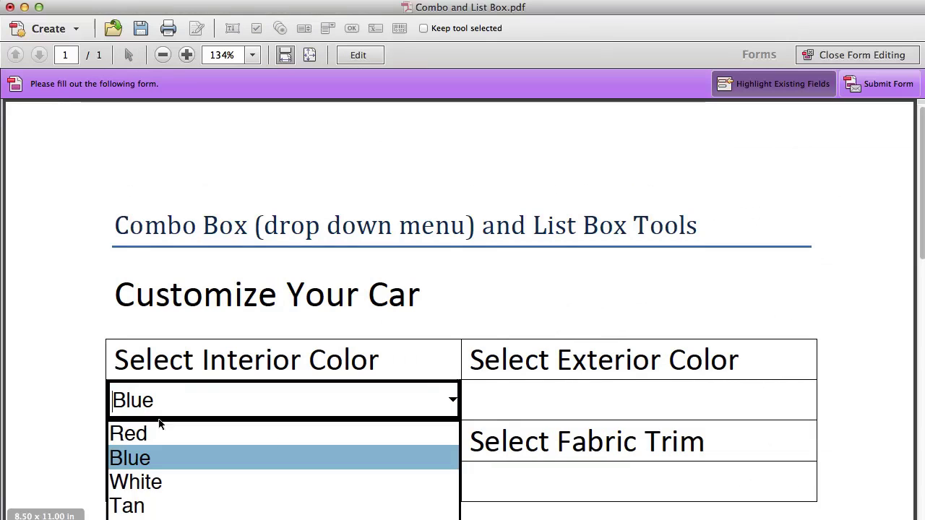
{"action": "left_click", "coordinate": [148, 446]}
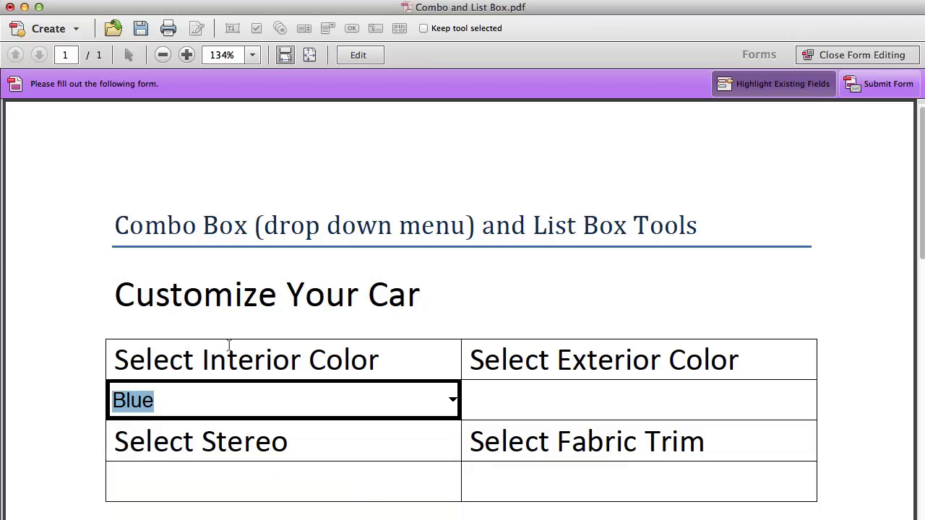
{"action": "left_click", "coordinate": [376, 265]}
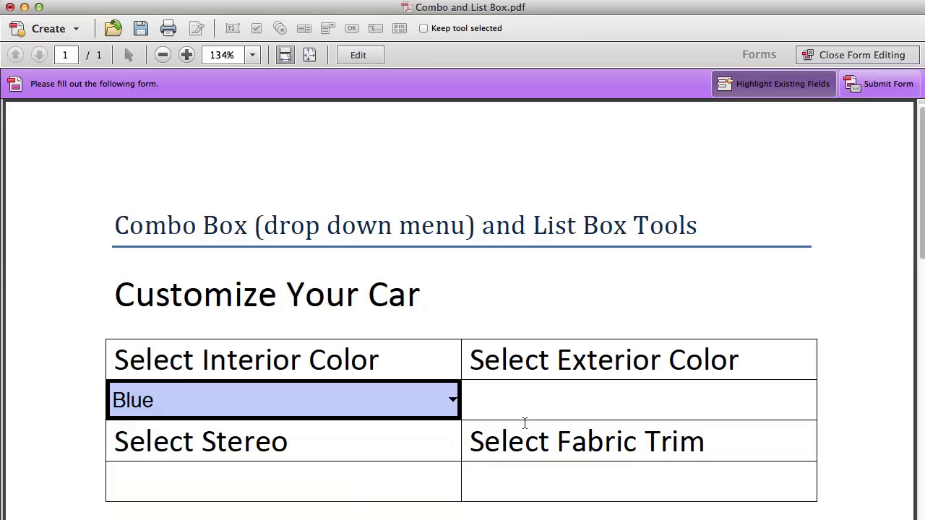
{"action": "left_click", "coordinate": [359, 55]}
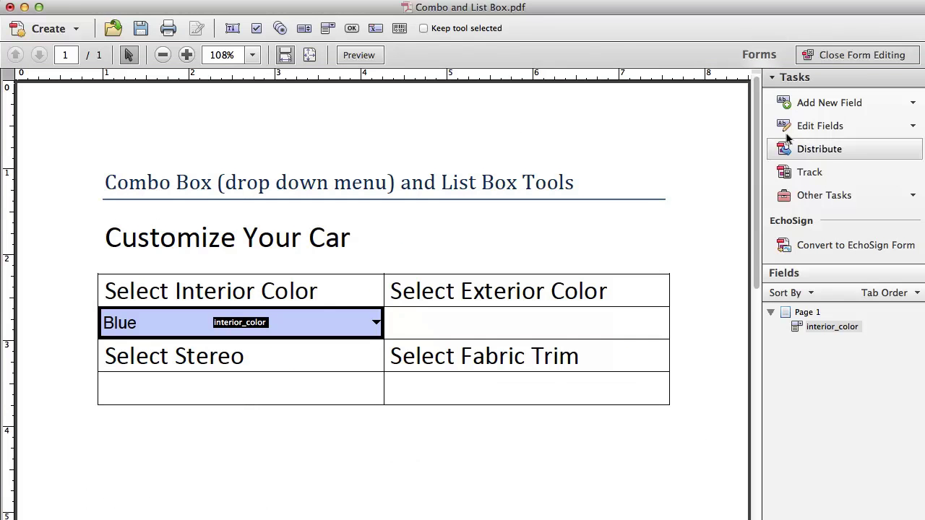
Step: Add a dropdown field filling the empty cell under Select Exterior Color, keeping its default name
{"action": "left_click", "coordinate": [814, 105]}
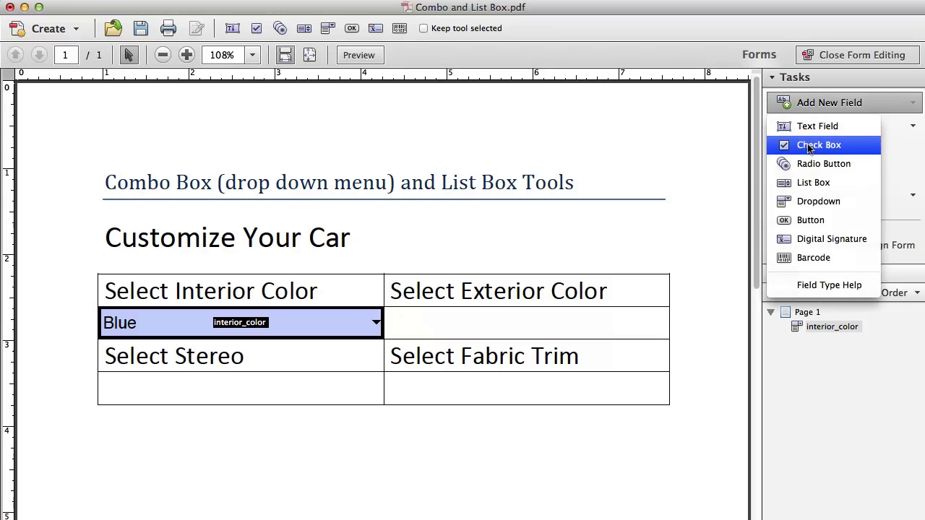
{"action": "left_click", "coordinate": [809, 200]}
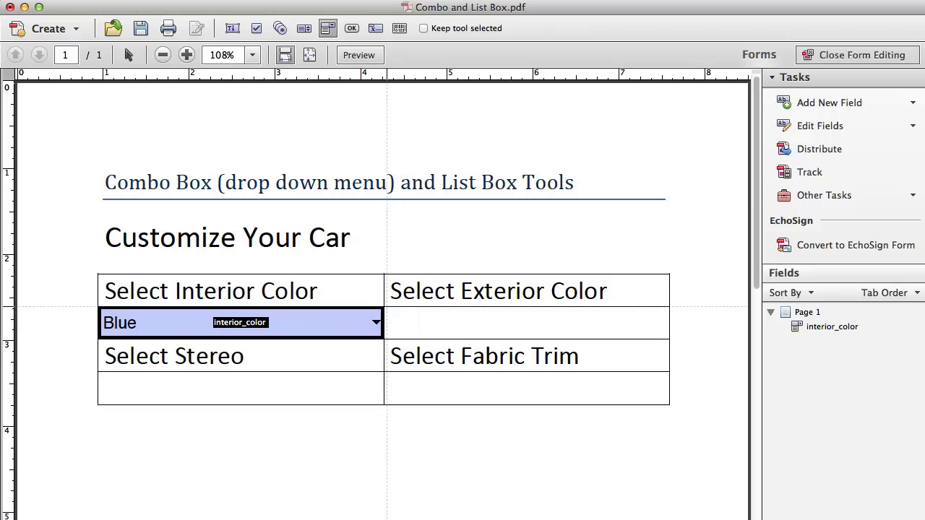
{"action": "left_click_drag", "start_coordinate": [387, 308], "coordinate": [669, 338]}
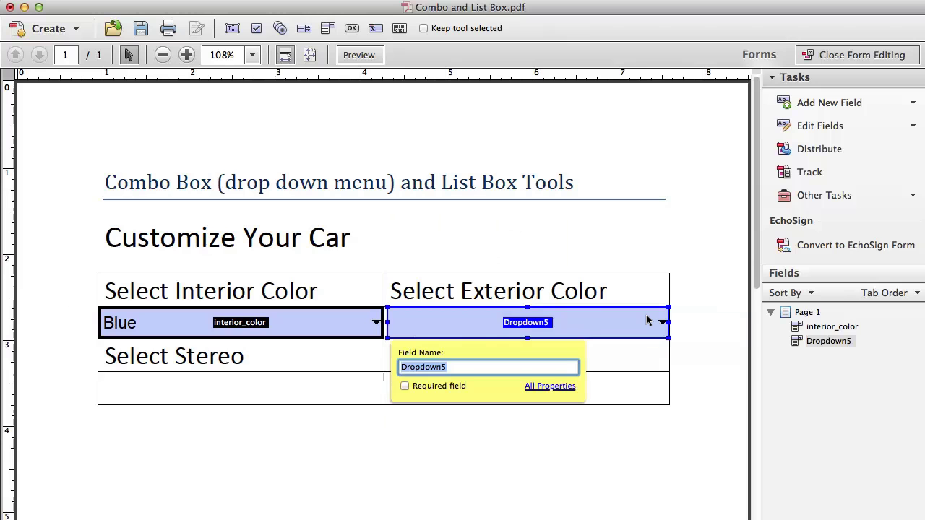
{"action": "left_click", "coordinate": [296, 365]}
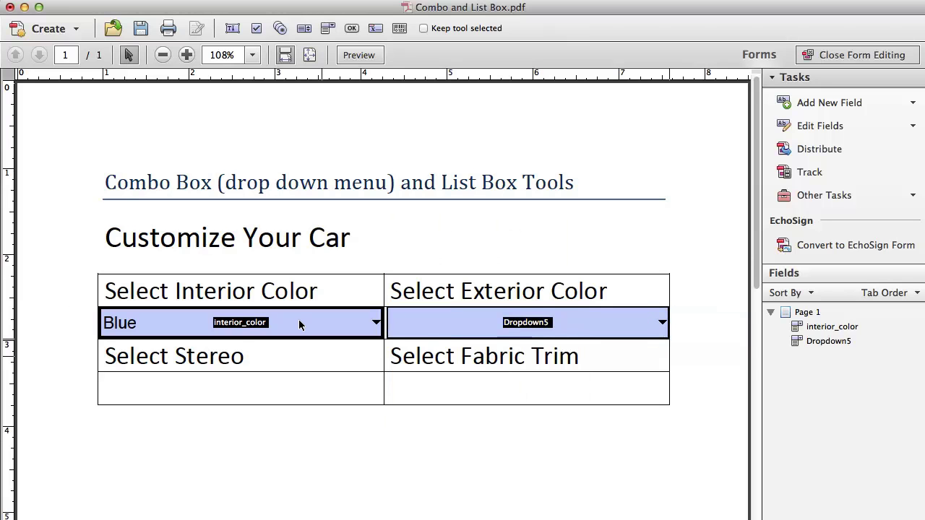
Step: Duplicate the interior_color dropdown into the empty cell under Select Stereo and rename the copy select_stereo
{"action": "left_click", "coordinate": [298, 321]}
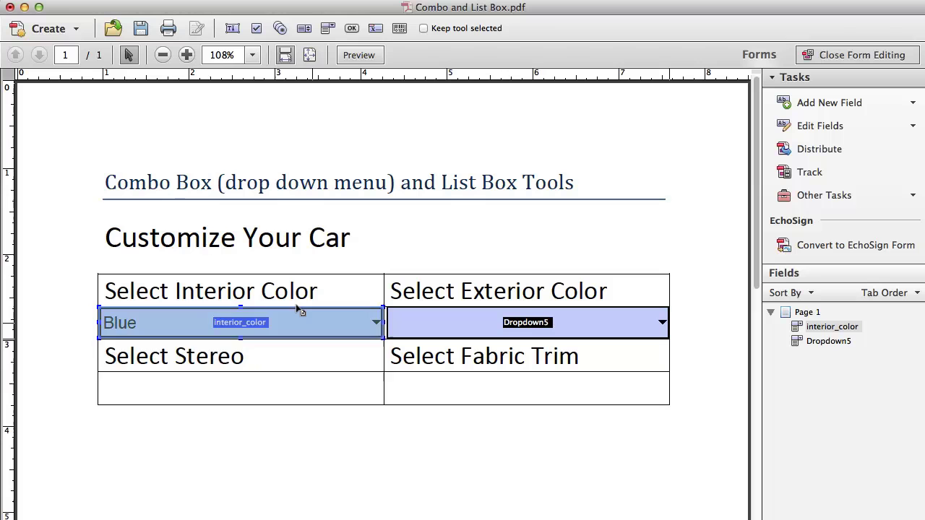
{"action": "mouse_move", "coordinate": [295, 373]}
{"action": "left_mouse_down"}
{"action": "mouse_move", "coordinate": [299, 379]}
{"action": "mouse_move", "coordinate": [290, 368]}
{"action": "left_mouse_up"}
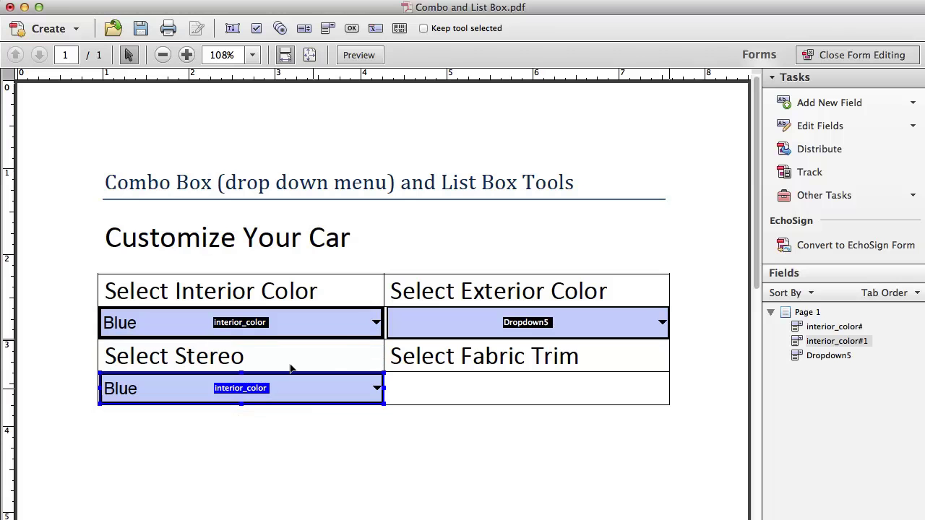
{"action": "double_click", "coordinate": [309, 386]}
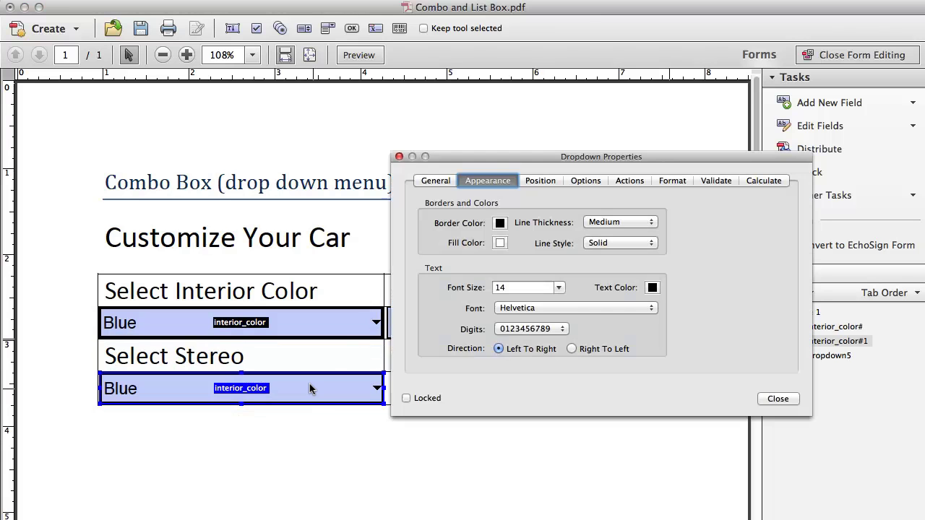
{"action": "left_click", "coordinate": [437, 182]}
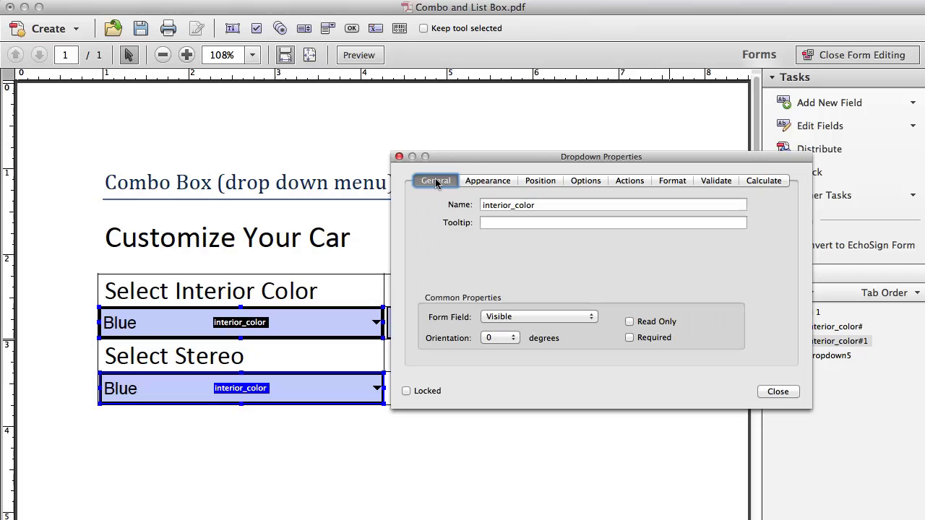
{"action": "left_click", "coordinate": [538, 204]}
{"action": "left_click_drag", "start_coordinate": [538, 204], "coordinate": [475, 207]}
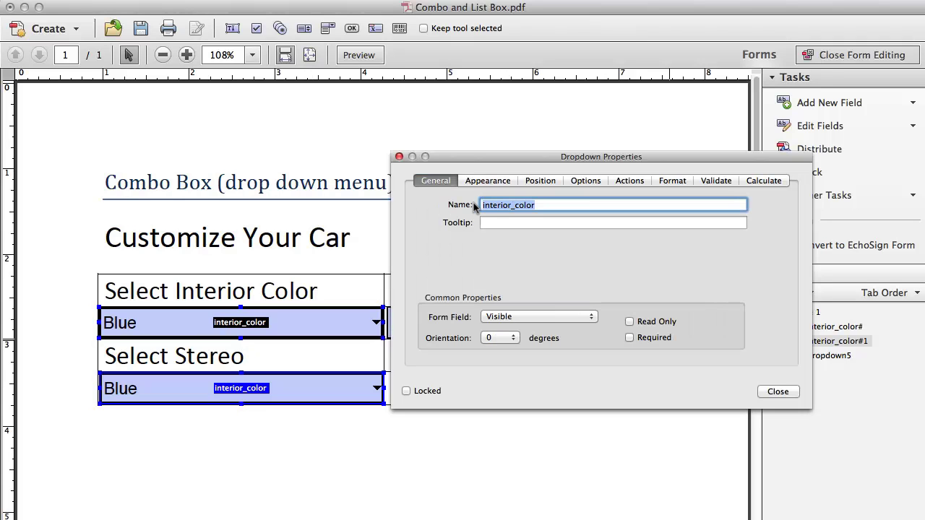
{"action": "type", "text": "sel"}
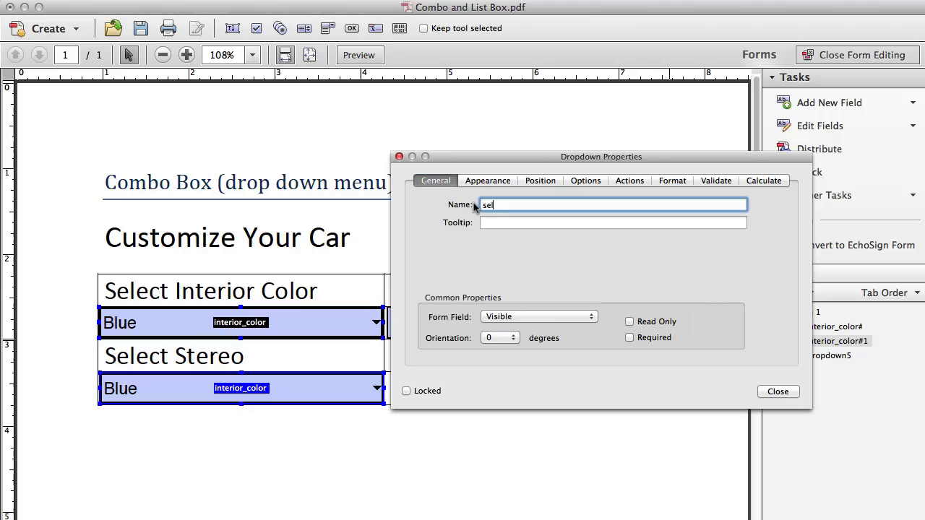
{"action": "type", "text": "ect_stereo"}
Step: Make Tan the default choice in the select_stereo dropdown's options and close its properties
{"action": "left_click", "coordinate": [578, 180]}
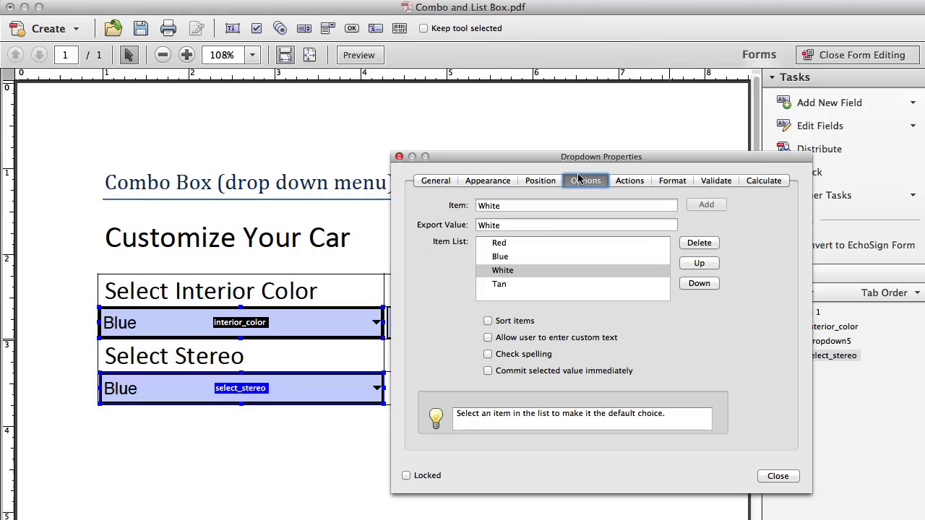
{"action": "left_click", "coordinate": [500, 254]}
{"action": "left_click", "coordinate": [499, 270]}
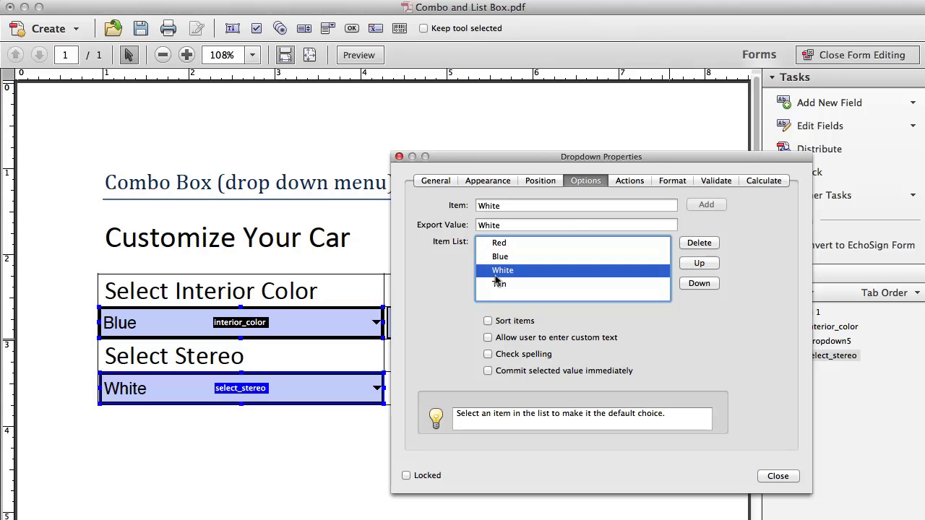
{"action": "left_click", "coordinate": [498, 283]}
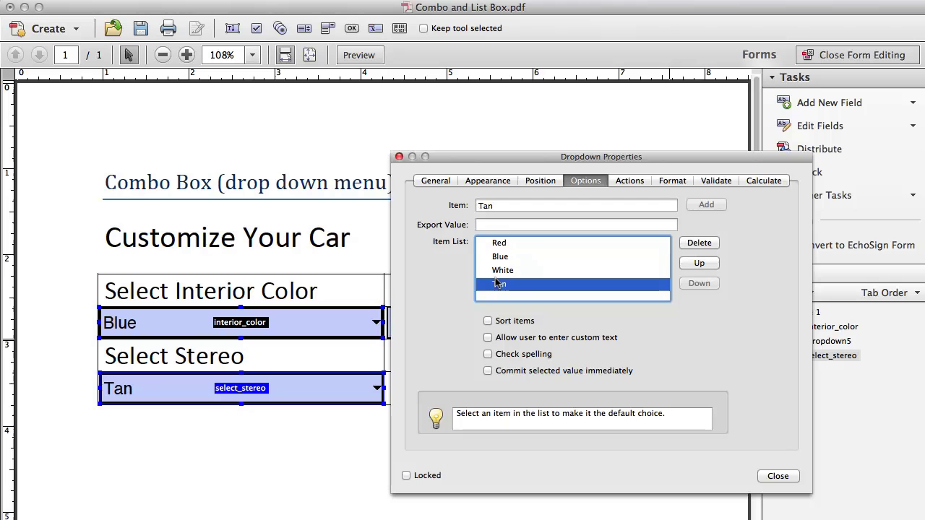
{"action": "left_click", "coordinate": [777, 476]}
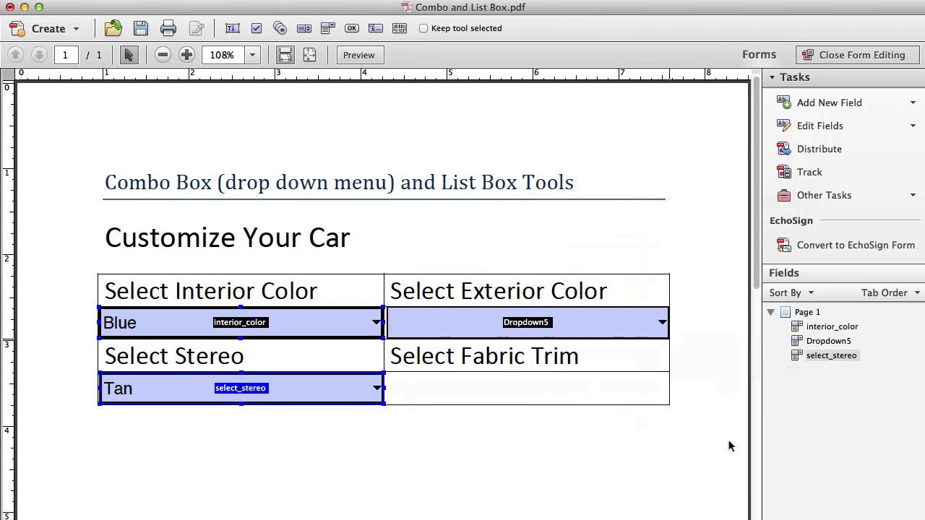